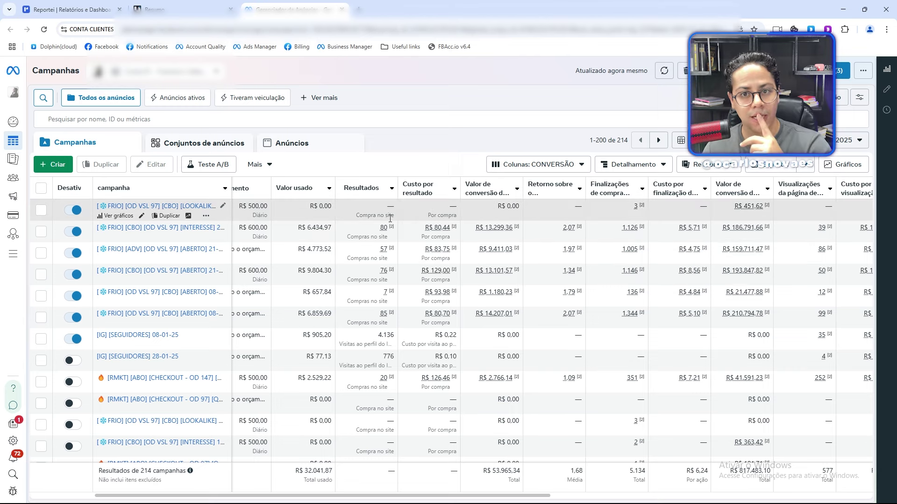
Step: Examine the campaigns' purchase results, cost per result, conversion value, ROAS and initiated-checkout metrics across the table
mouse_move(390, 219)
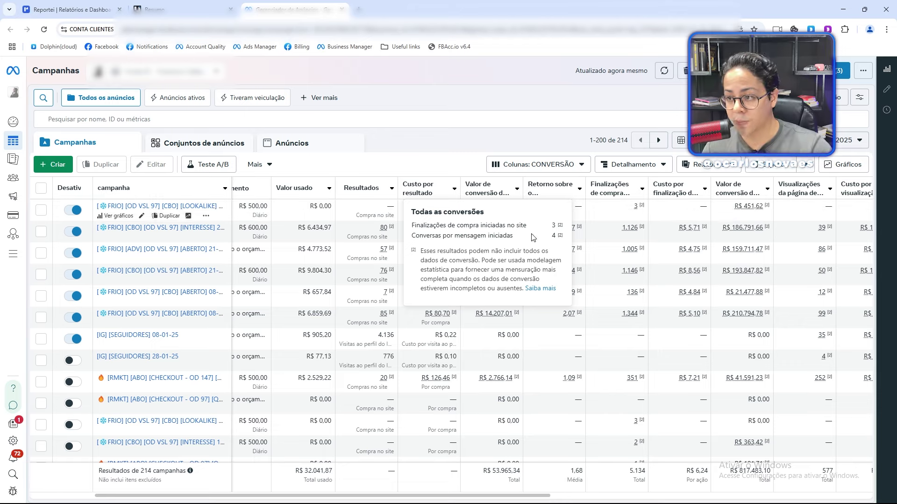
mouse_move(629, 228)
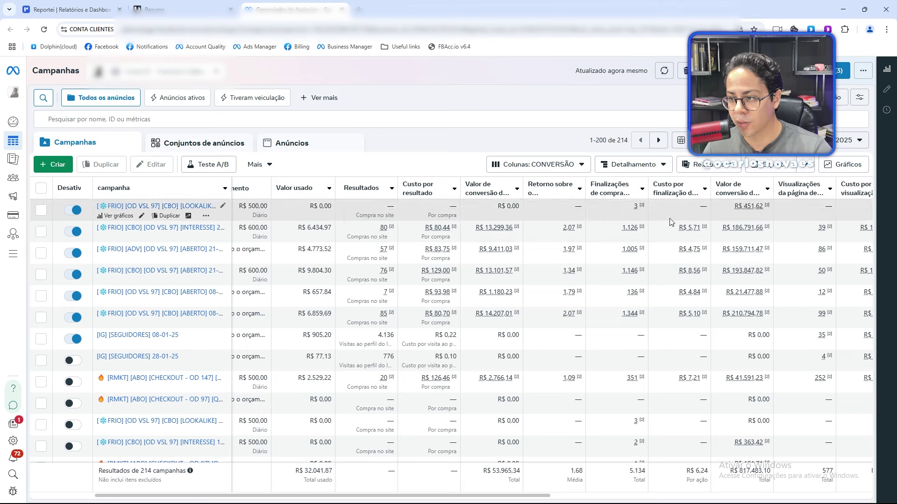
mouse_move(681, 228)
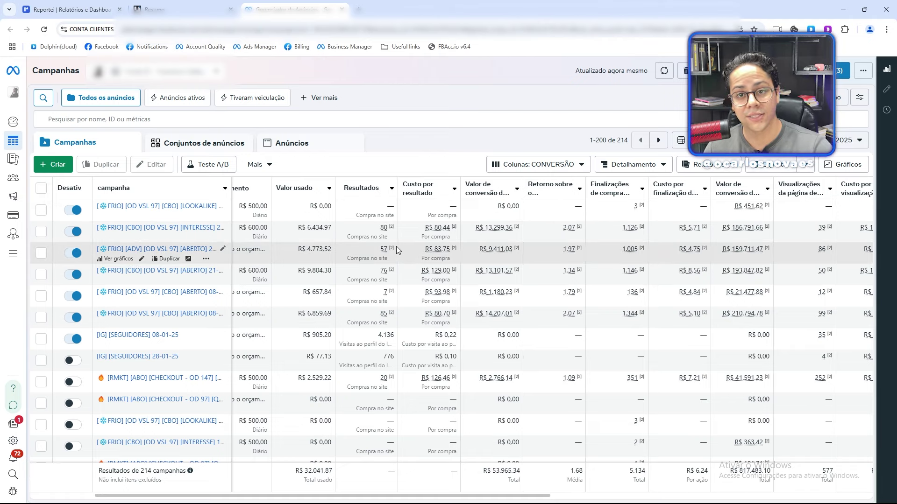
left_click_drag(454, 496, 572, 496)
mouse_move(536, 192)
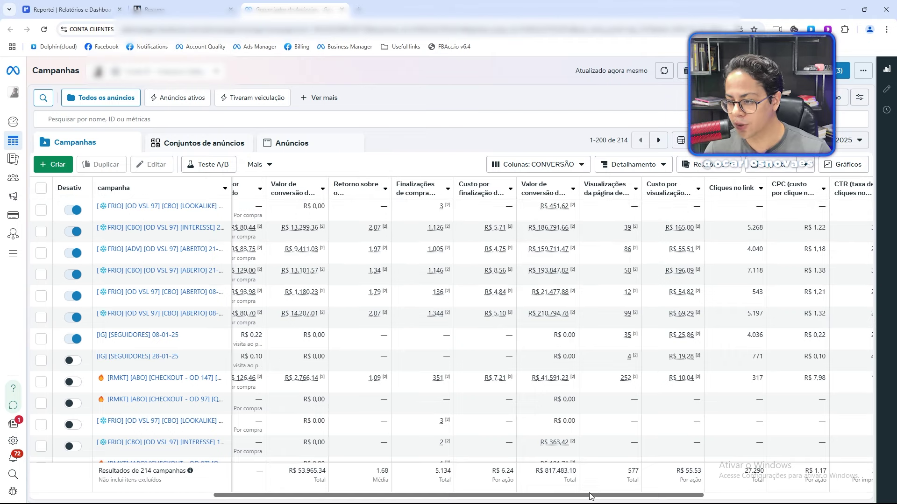
left_click_drag(589, 494, 710, 488)
mouse_move(526, 226)
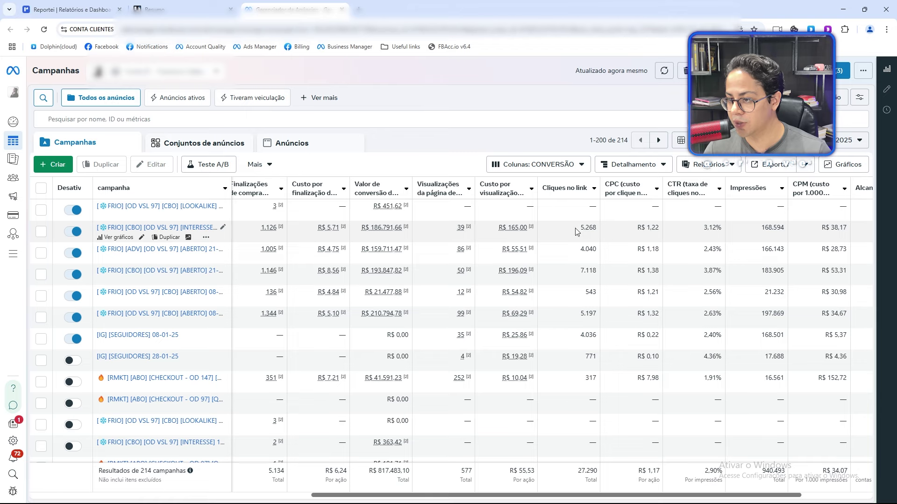
Step: Examine the [CBO] [OD VSL 97] [INTERESSE] campaign's link clicks, landing page views, CTR, CPM, reach and frequency
double_click(593, 228)
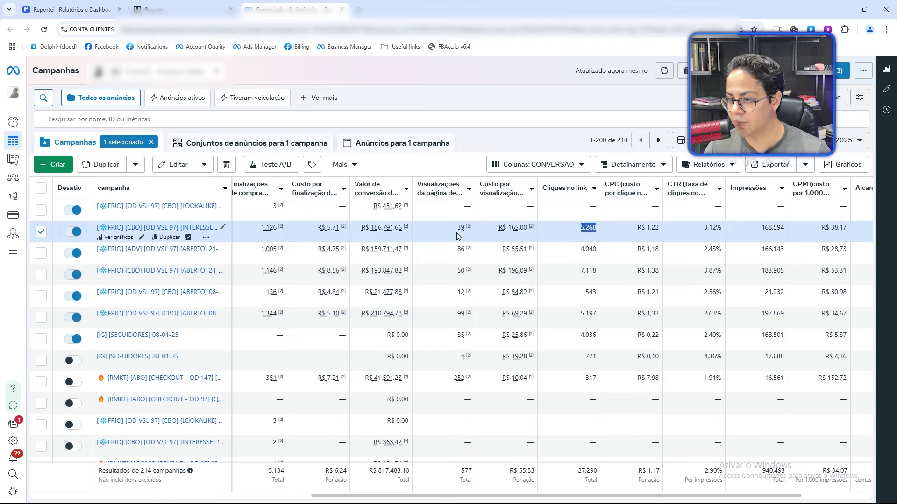
mouse_move(460, 232)
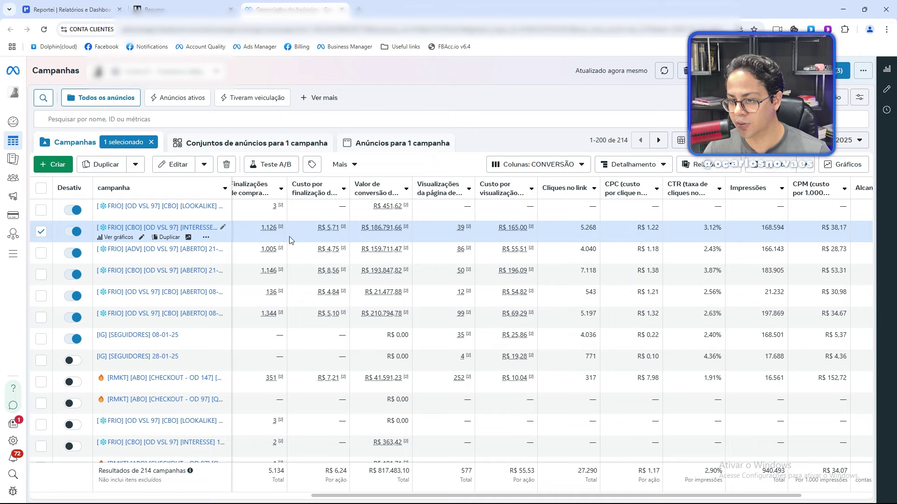
mouse_move(376, 244)
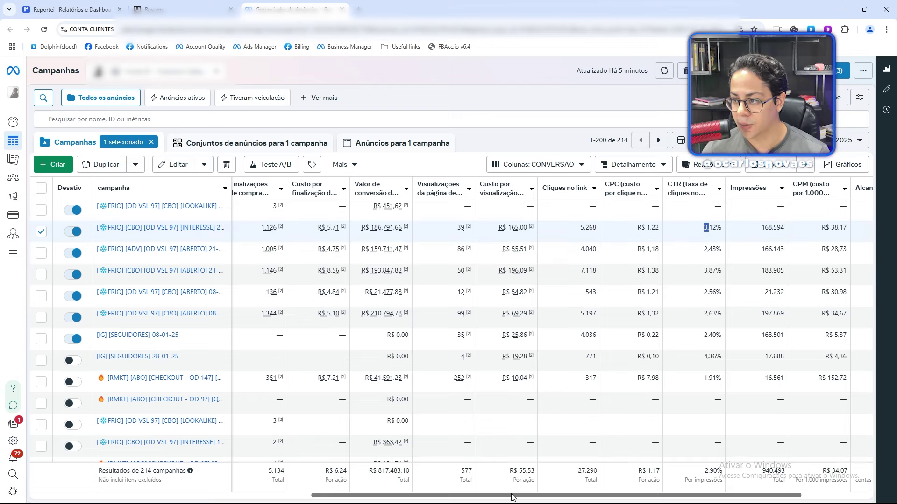
left_click_drag(513, 497, 552, 498)
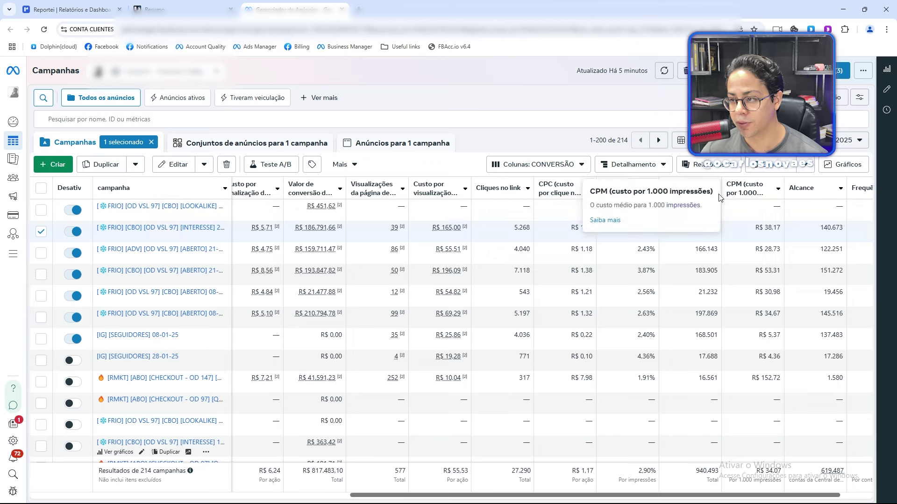
mouse_move(744, 202)
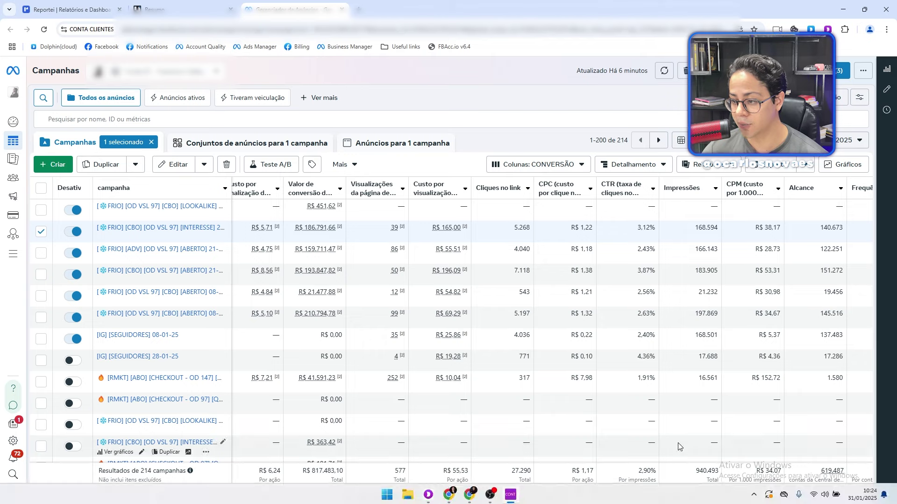
left_click_drag(670, 494, 870, 469)
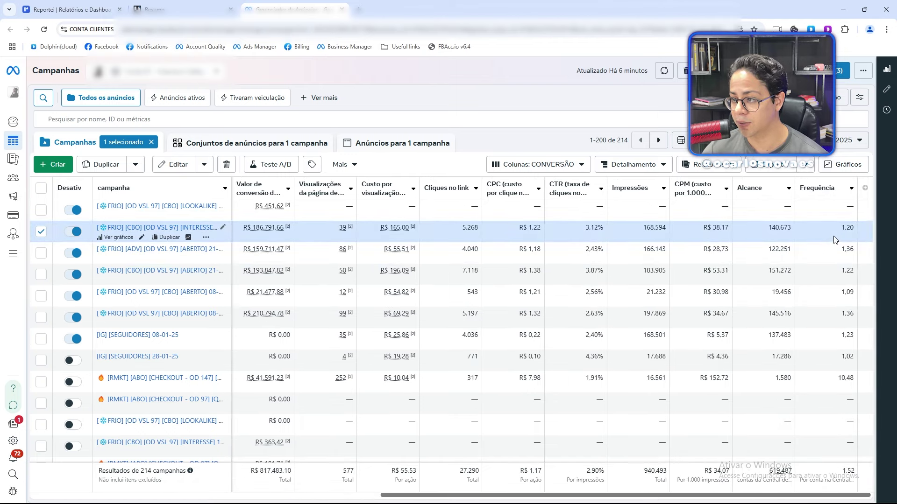
mouse_move(823, 192)
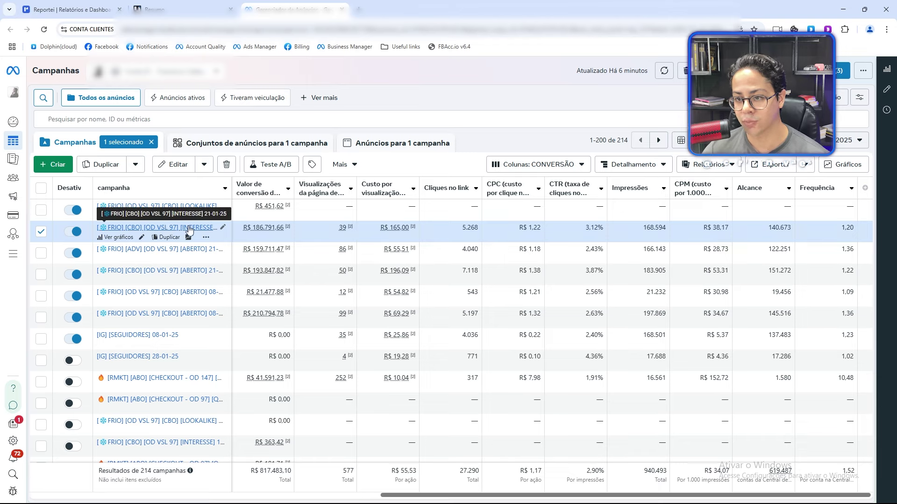
mouse_move(288, 227)
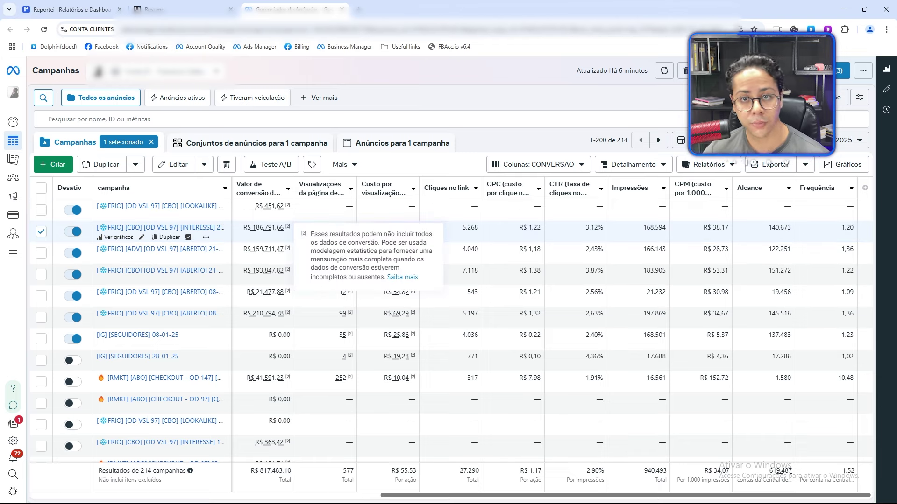
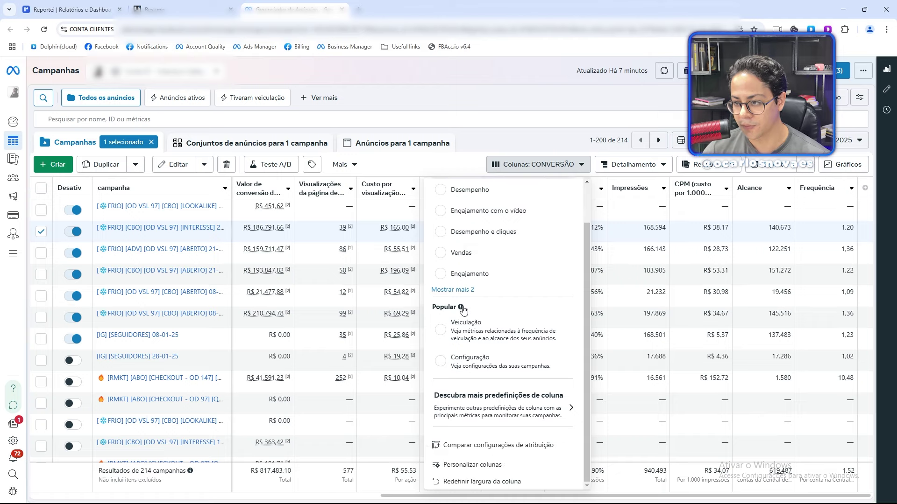
Step: Review the columns selected in the CONVERSÃO preset's column customization, leaving it unchanged
scroll(463, 306, "up", 1)
scroll(465, 327, "down", 1)
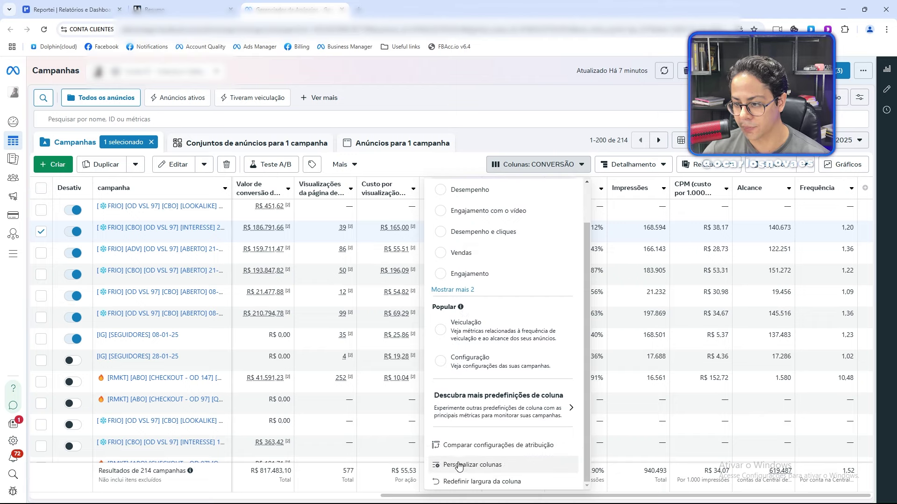
left_click(475, 465)
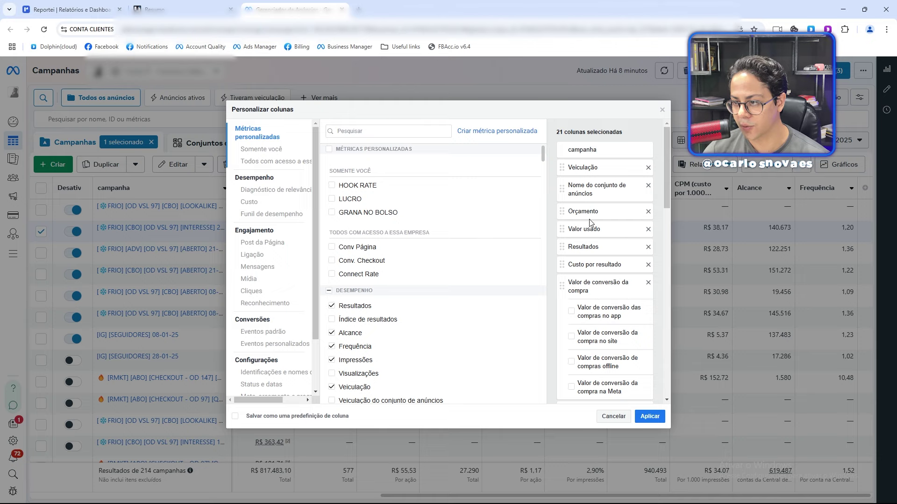
scroll(591, 224, "down", 2)
scroll(589, 220, "up", 2)
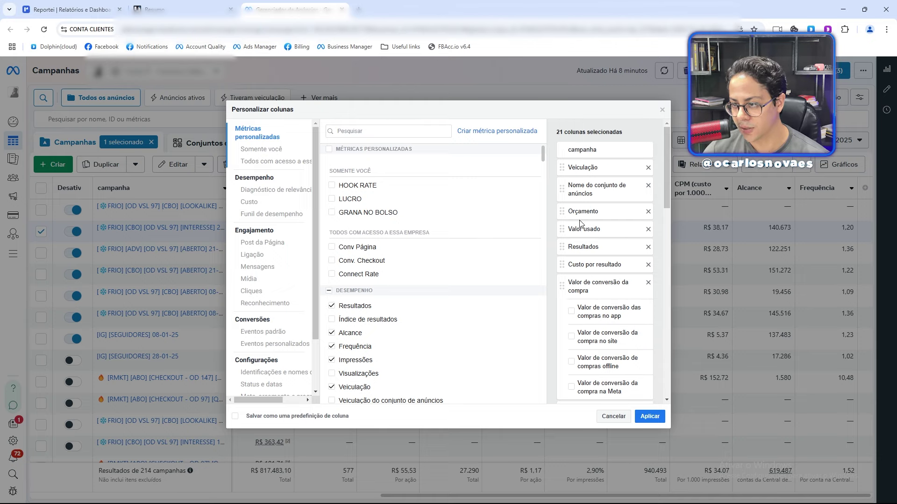
scroll(579, 228, "down", 6)
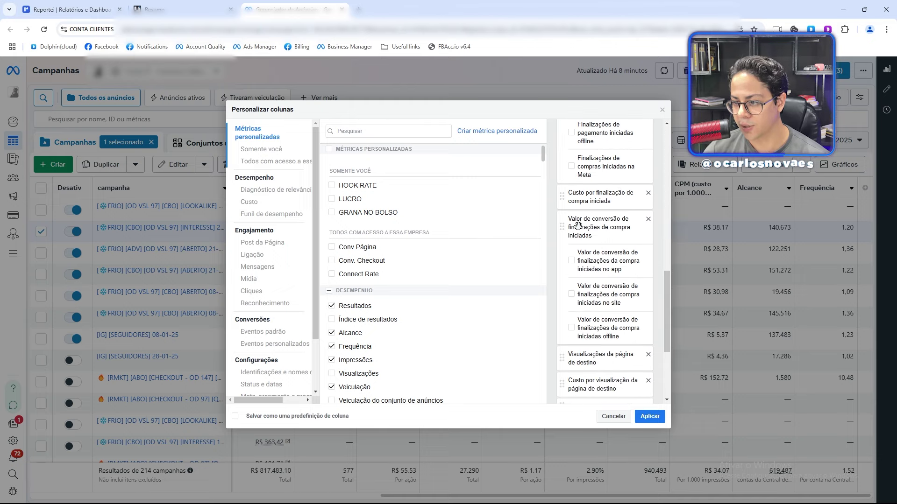
scroll(577, 228, "down", 4)
scroll(577, 228, "up", 10)
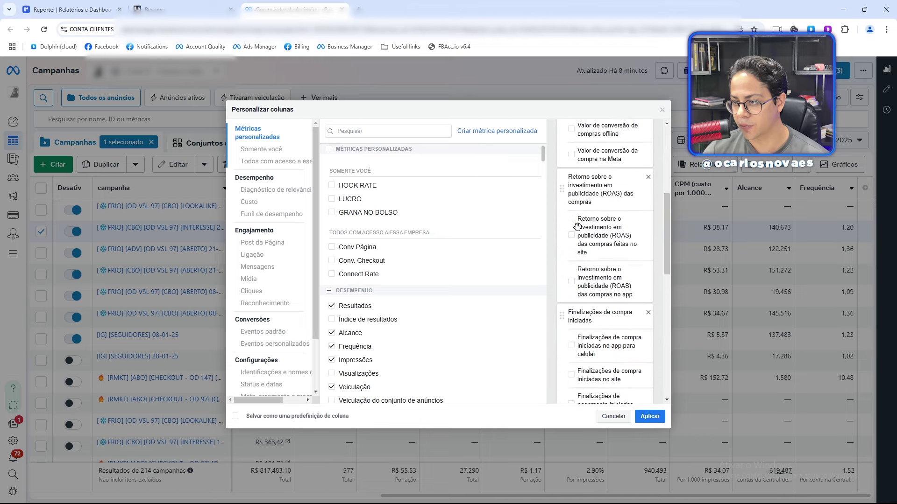
key("Escape")
Step: Switch the table to the Desempenho column preset and open its column customization
left_click(581, 164)
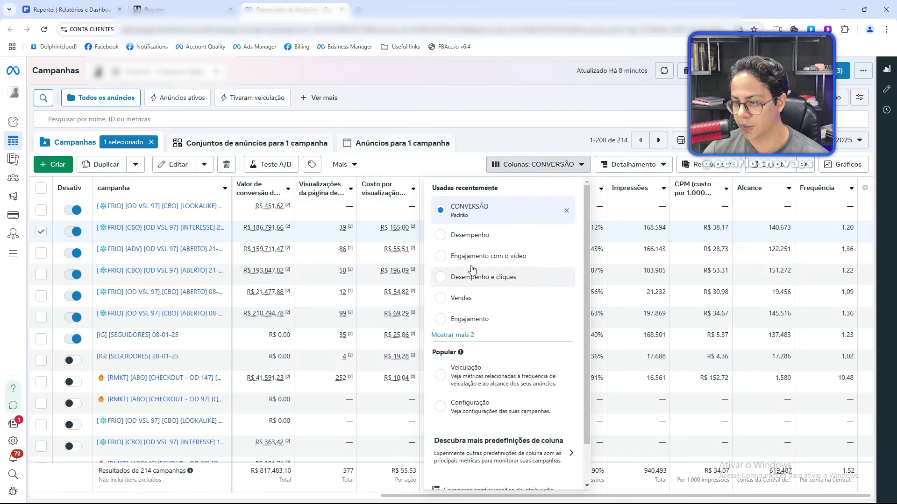
left_click(476, 237)
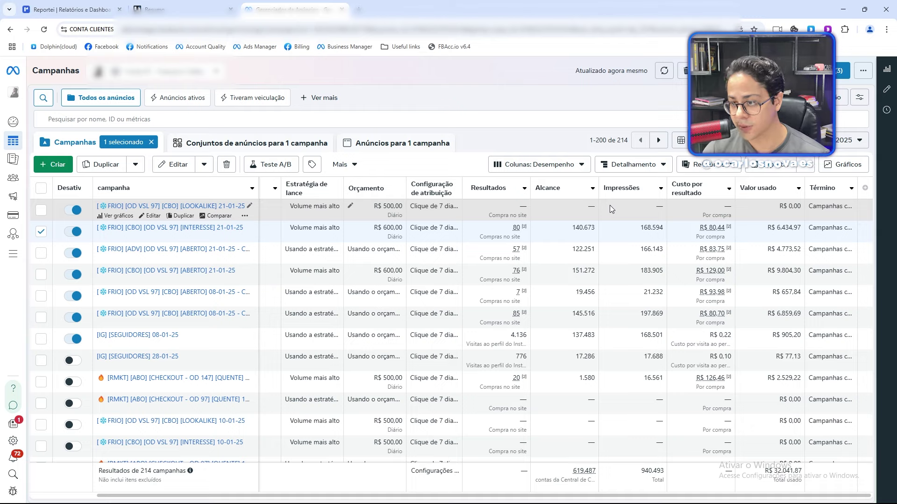
left_click(538, 165)
scroll(505, 374, "down", 2)
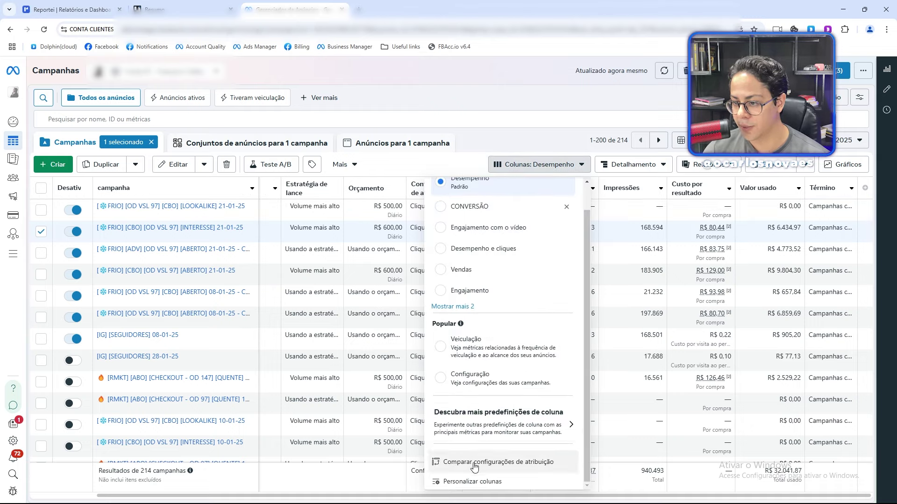
left_click(477, 477)
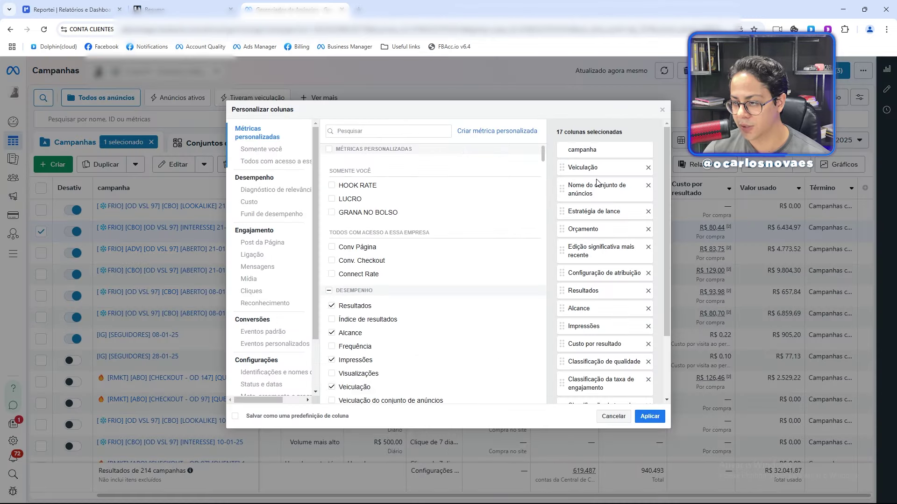
Step: Remove Estratégia de lance, Edição significativa mais recente, Configuração de atribuição, Alcance and Impressões from the selected columns
left_click(647, 212)
left_click(647, 230)
left_click(648, 230)
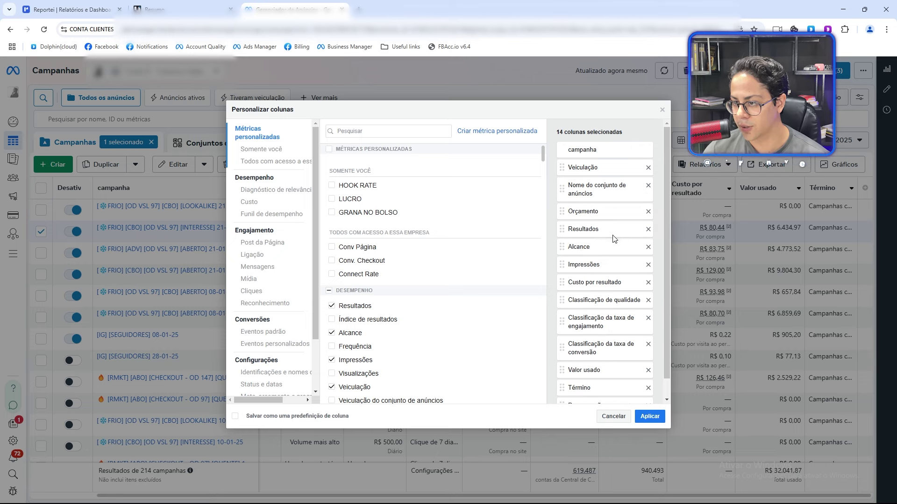
left_click(648, 246)
left_click(648, 246)
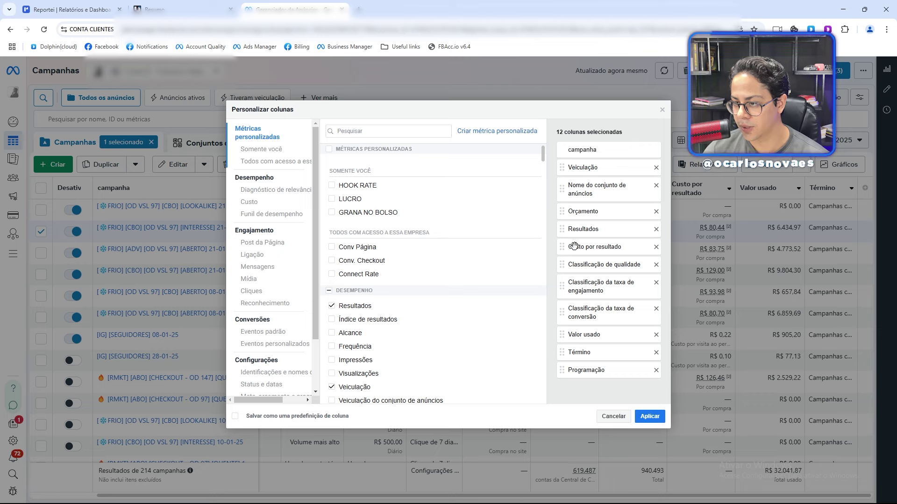
Step: Remove the three Classificação columns plus Término and Programação, and move Valor usado directly above Resultados
left_click(656, 265)
left_click(656, 265)
left_click(656, 265)
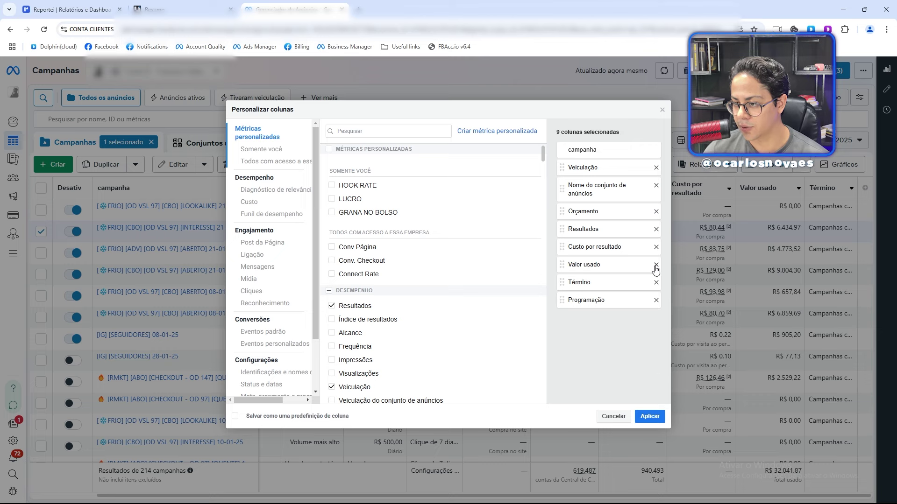
left_click_drag(562, 265, 568, 228)
left_click(656, 282)
left_click(656, 282)
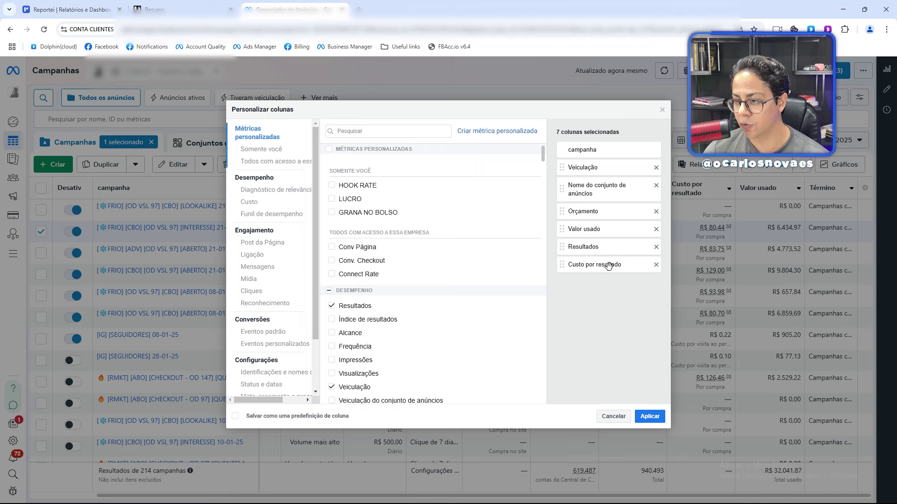
Step: Find the Compras metric and add its Valor column, excluding the app, site, offline and Meta sub-columns
left_click(387, 131)
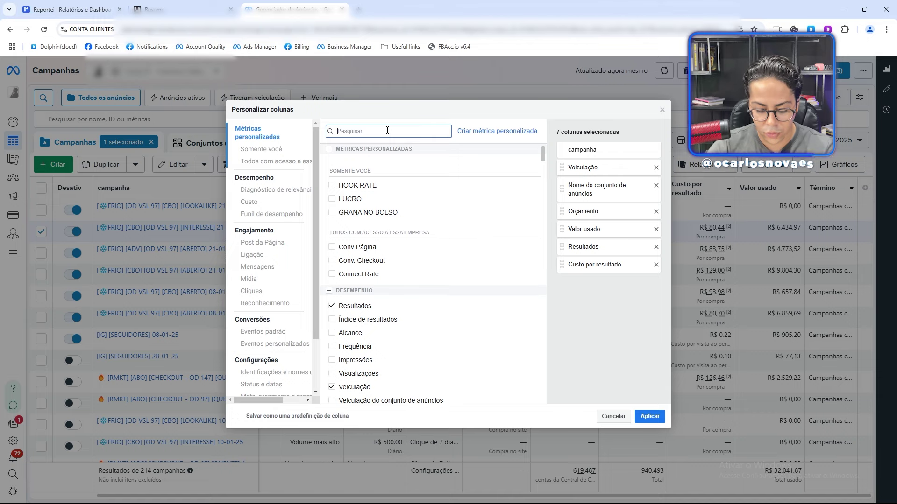
type("compras")
left_click(504, 238)
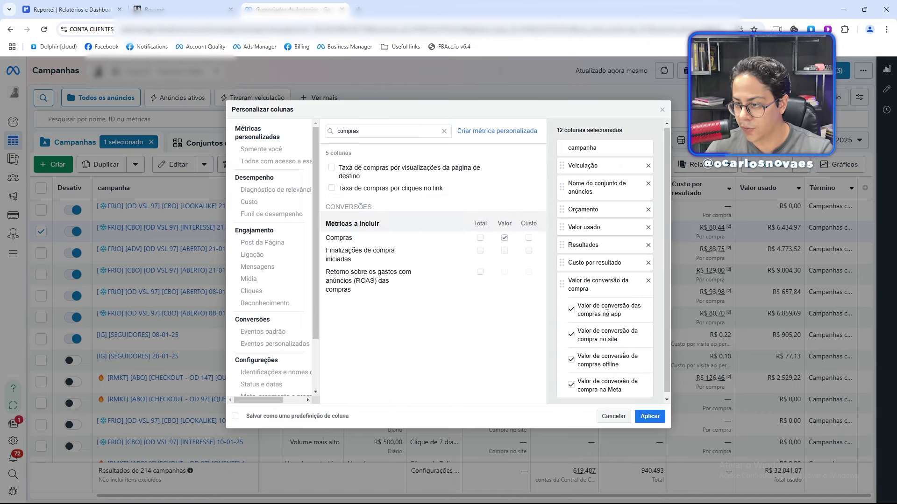
left_click(571, 306)
left_click(571, 332)
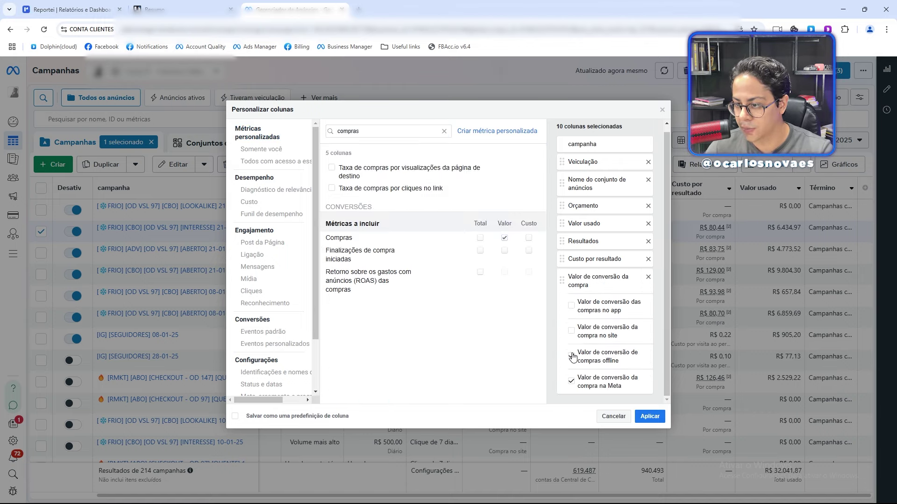
left_click(570, 356)
left_click(571, 381)
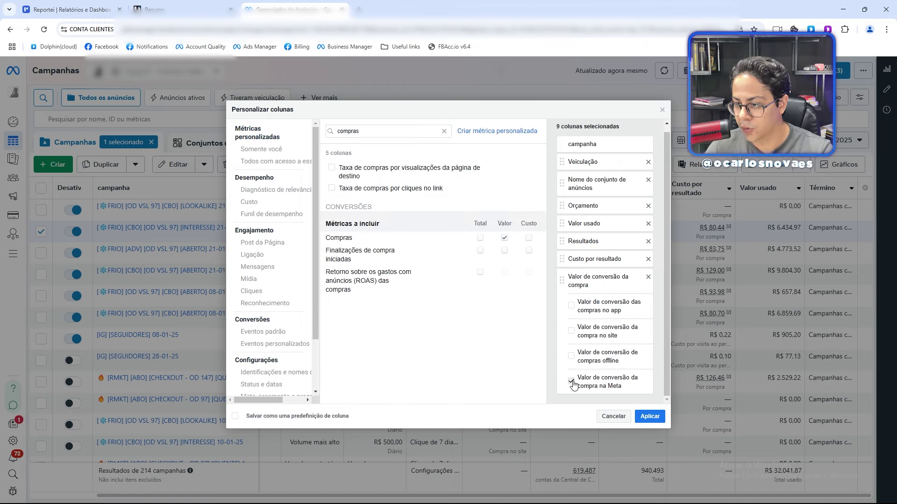
Step: Find the ROAS metrics and add the total purchase ROAS column without its site and app sub-columns
double_click(371, 132)
type("roas")
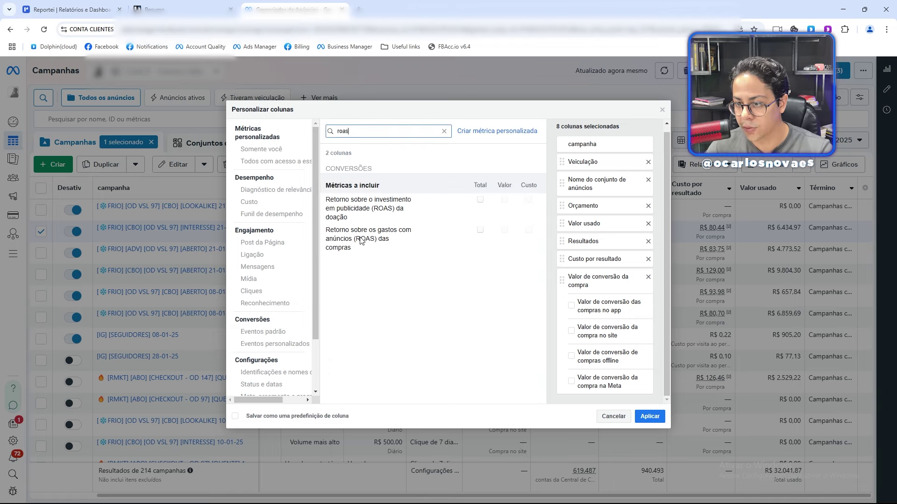
left_click(481, 230)
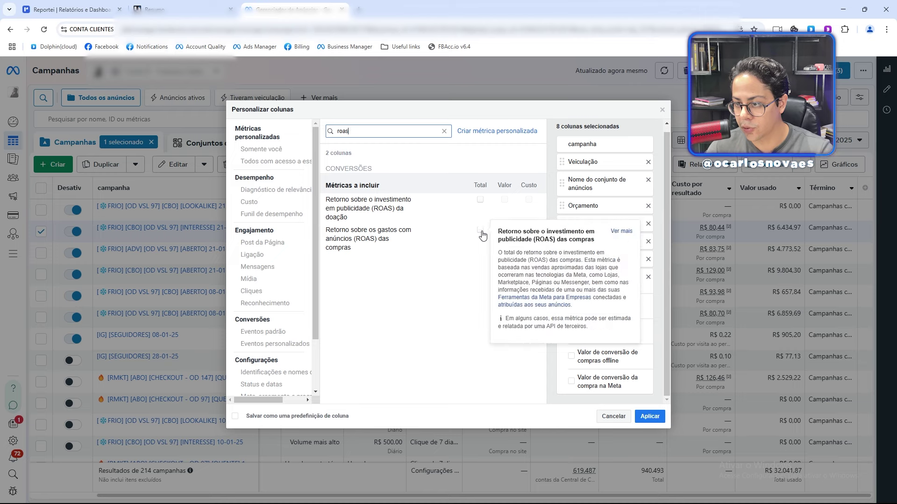
scroll(581, 290, "up", 3)
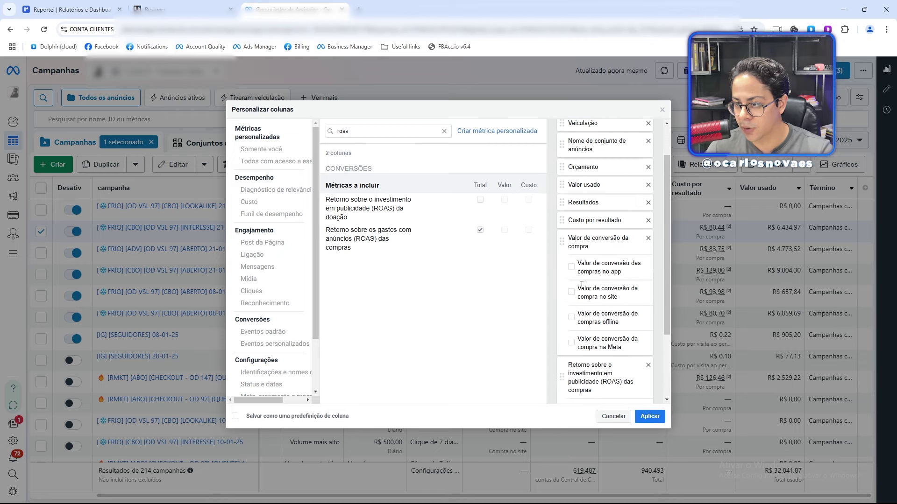
scroll(605, 318, "down", 3)
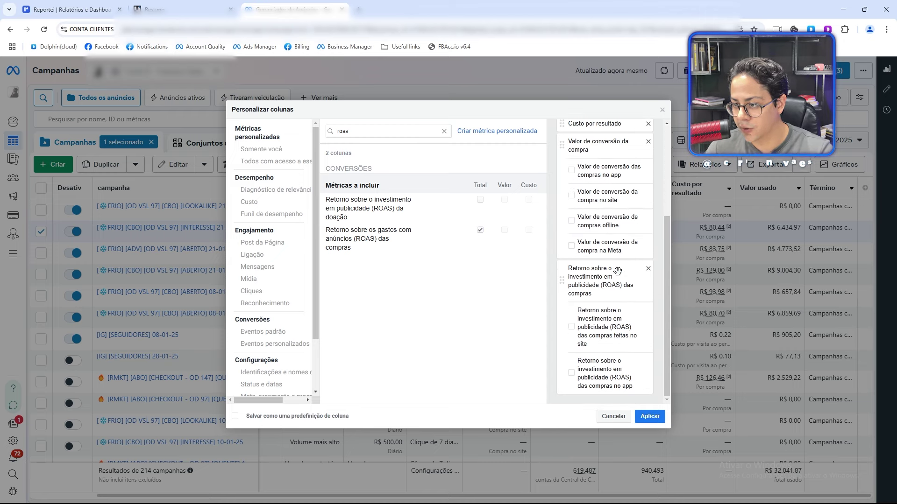
Step: Find the Finalizações de compra iniciadas metric and add its Total and Custo columns
double_click(369, 132)
type("fina")
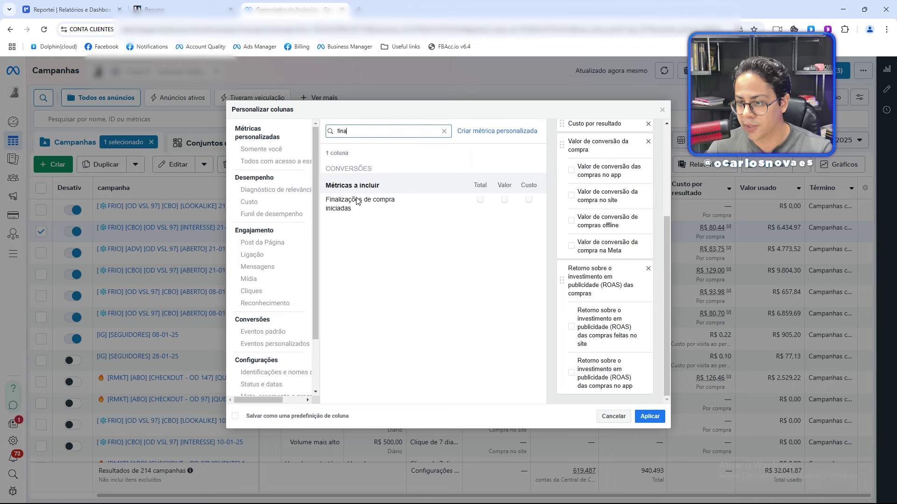
left_click(481, 199)
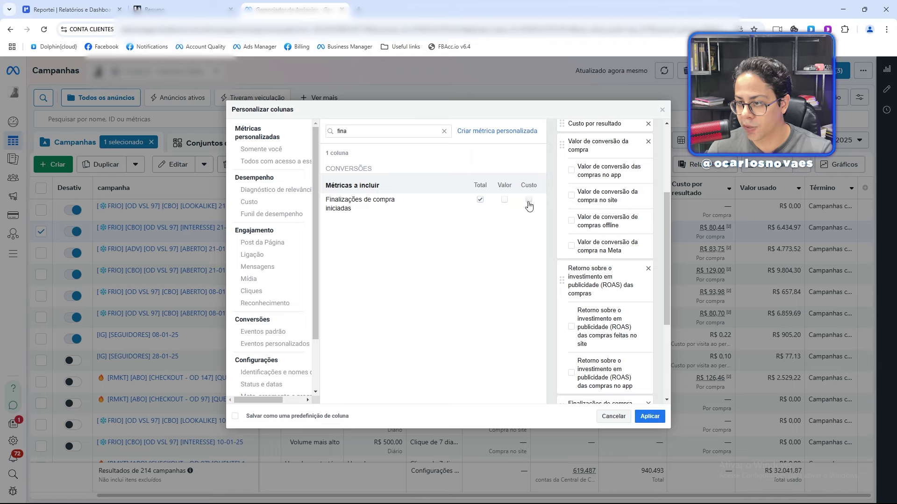
left_click(529, 199)
scroll(599, 342, "down", 4)
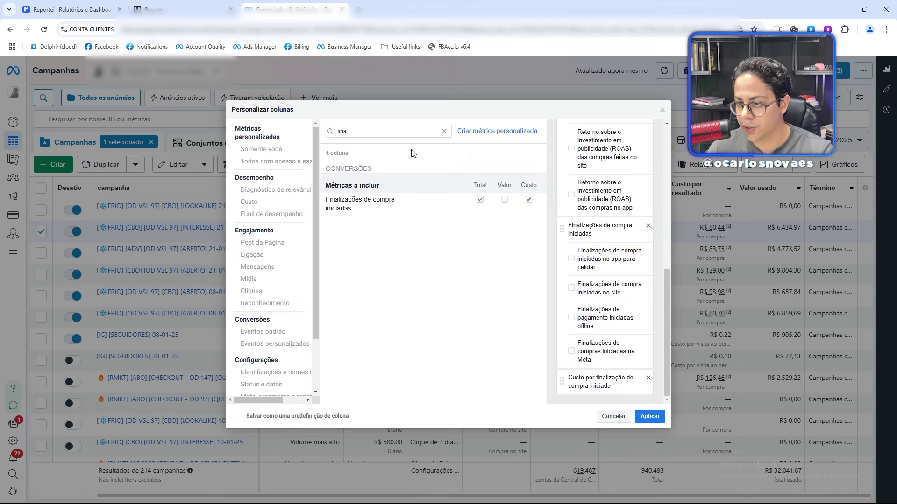
Step: Find the Visualizações da página de destino metric and add its Total and Custo columns
double_click(362, 133)
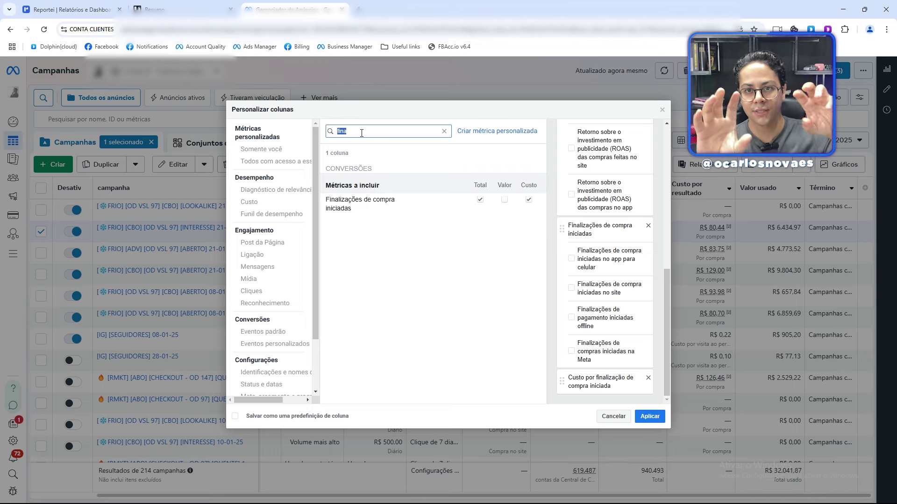
type("visu")
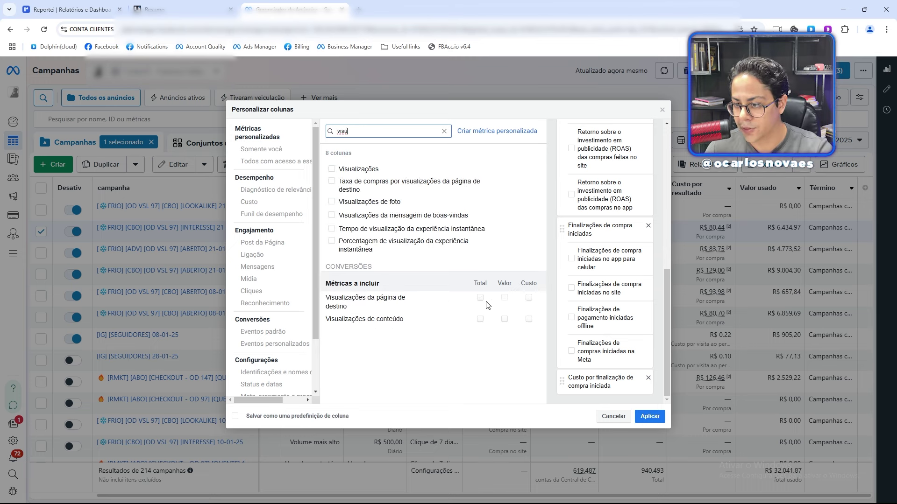
left_click(481, 299)
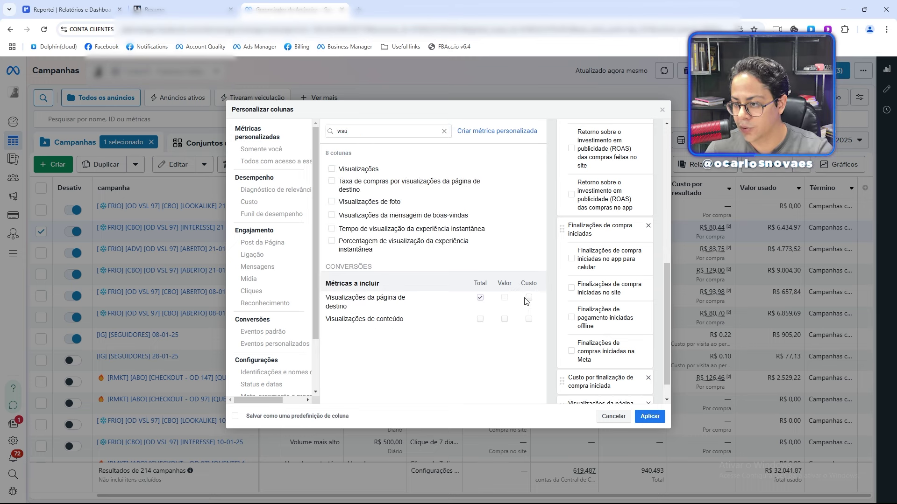
left_click(528, 298)
scroll(609, 330, "down", 1)
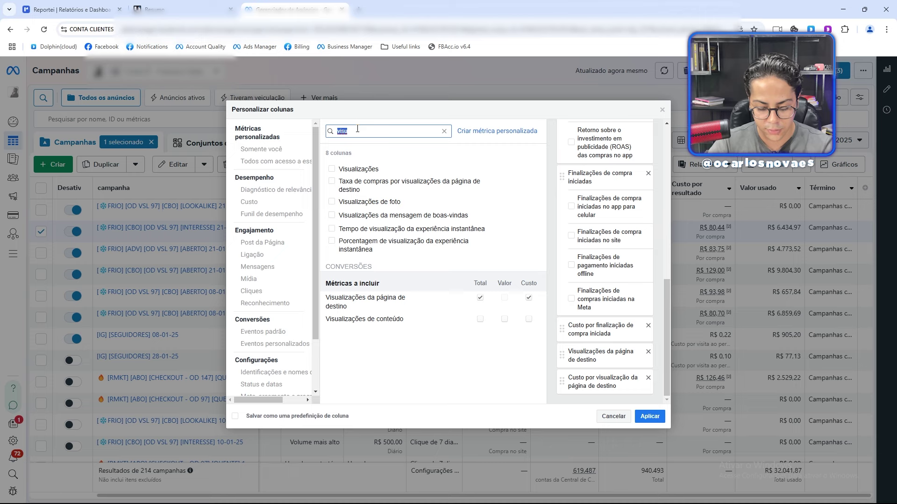
Step: Find and add the Cliques no link and CPC (custo por clique no link) columns
type("clique")
left_click(332, 196)
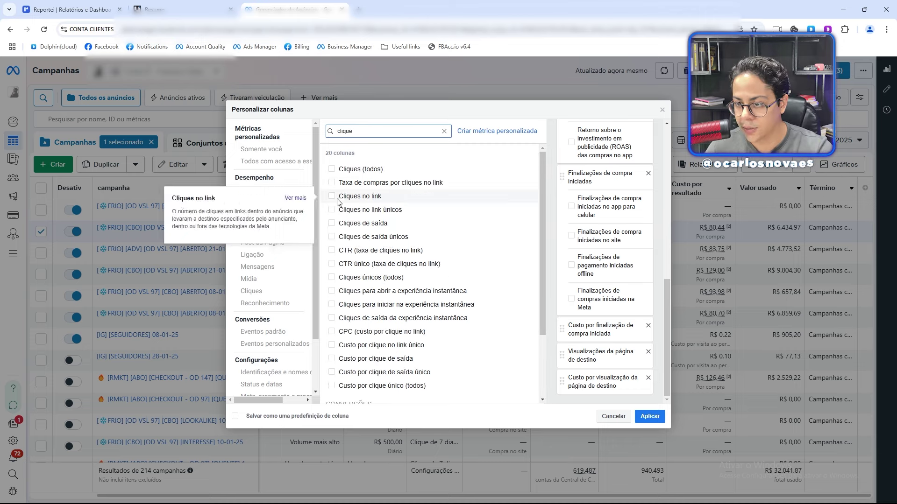
double_click(360, 132)
type("cpc")
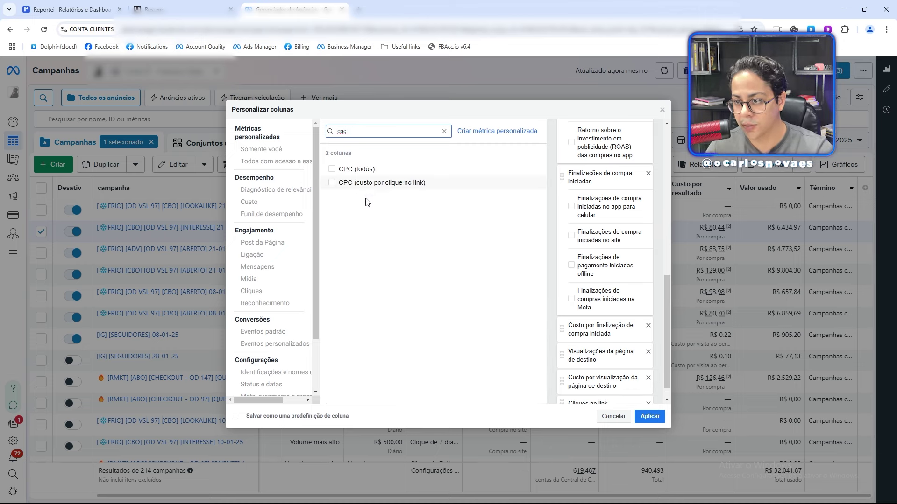
left_click(362, 183)
Step: Find and add the CTR (taxa de cliques no link) column, and check the list of selected columns
double_click(359, 128)
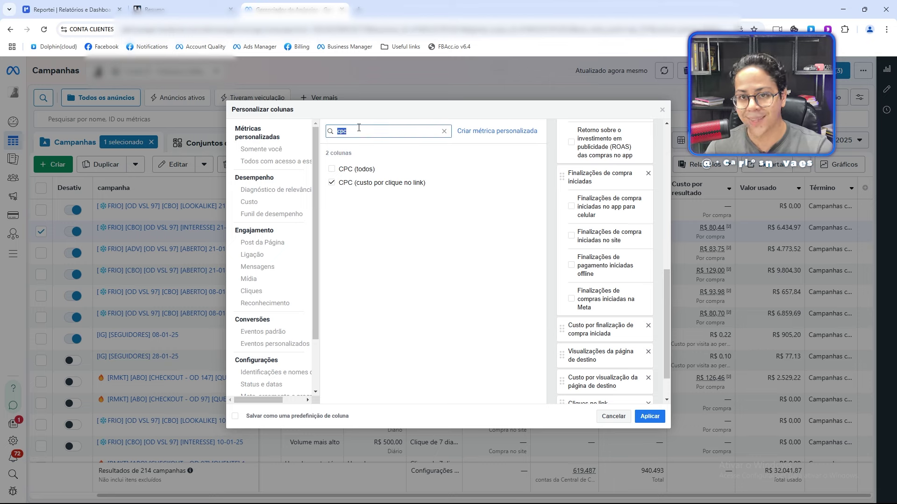
type("ctr")
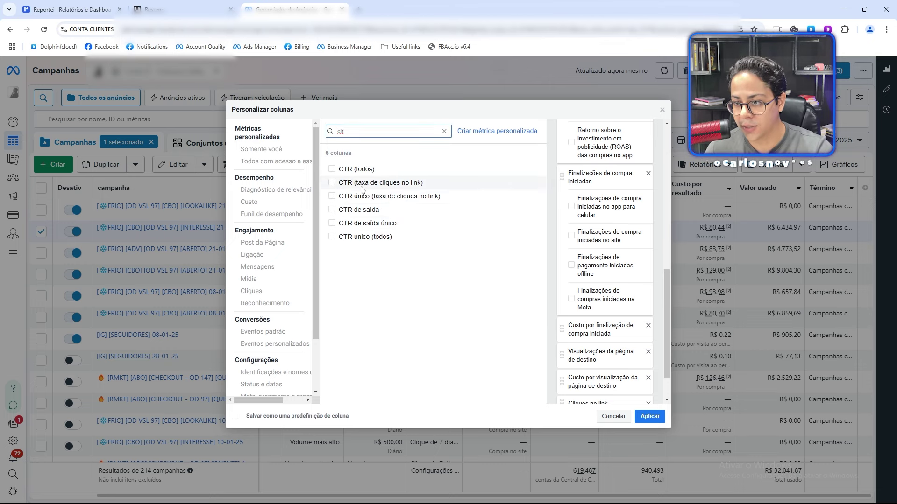
left_click(332, 183)
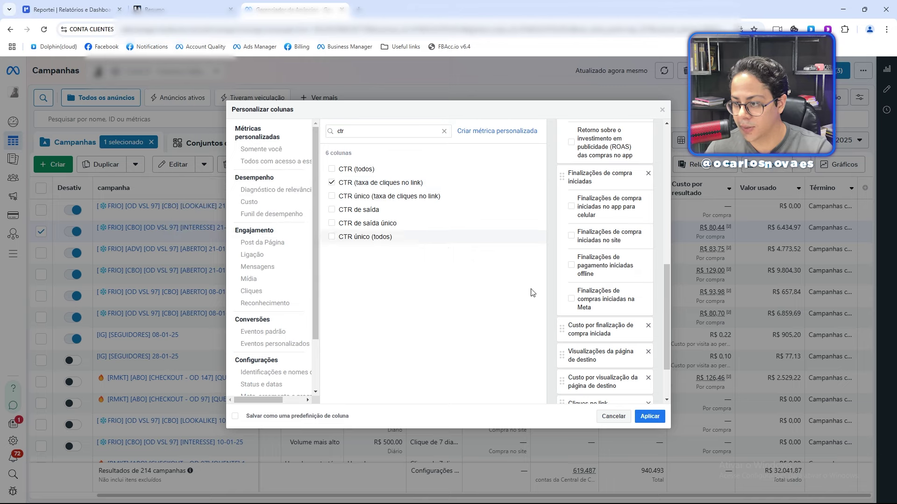
scroll(591, 362, "down", 3)
scroll(593, 327, "up", 6)
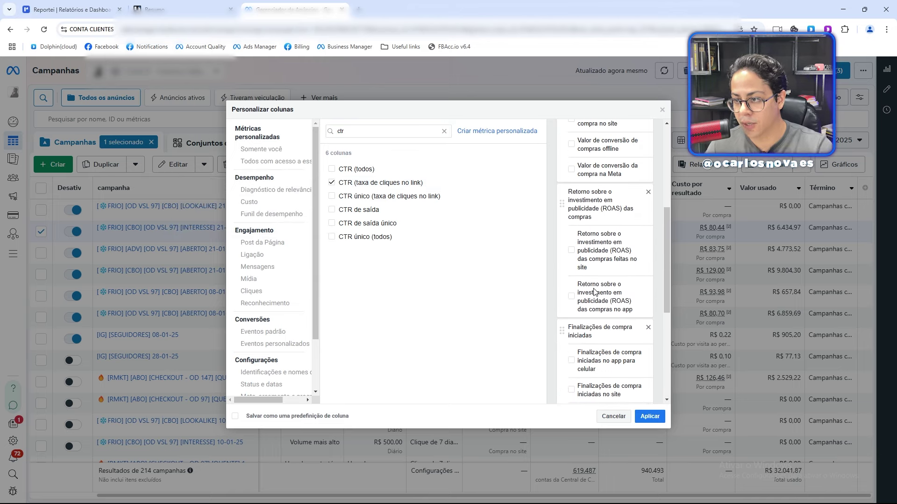
scroll(596, 327, "down", 5)
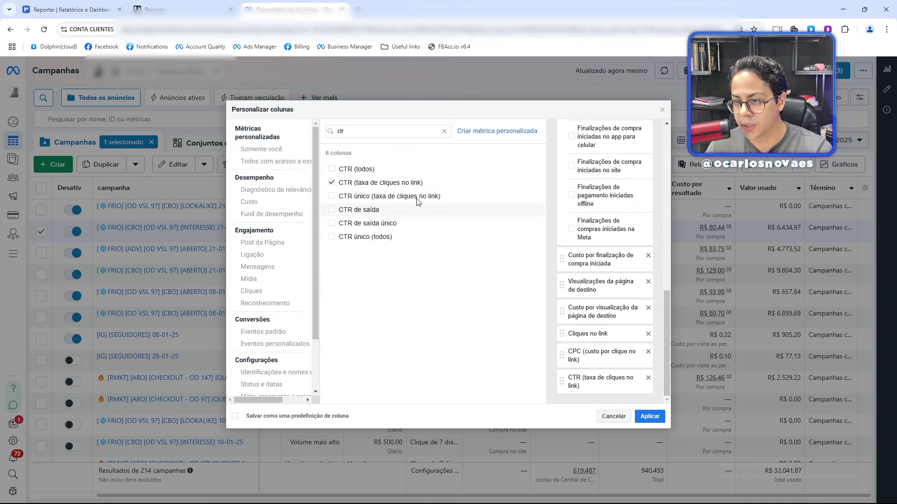
Step: Find and add the Impressões and CPM (custo por 1.000 impressões) columns
double_click(353, 133)
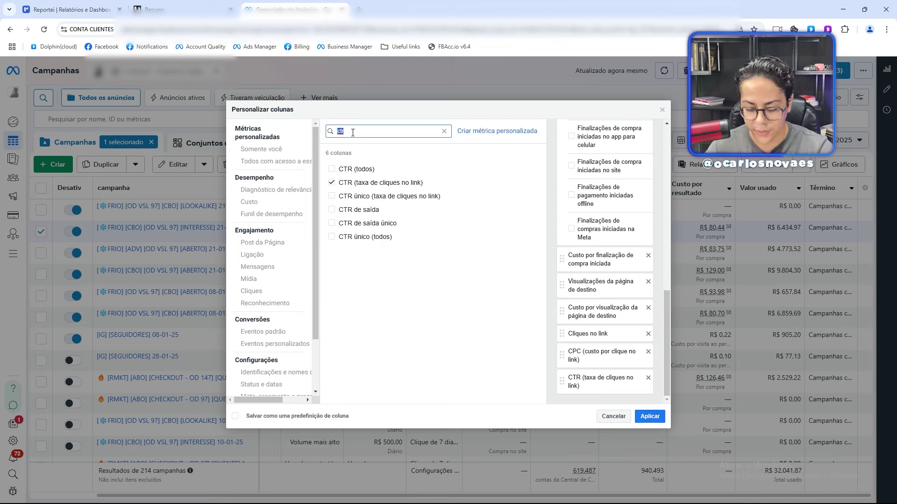
type("impre")
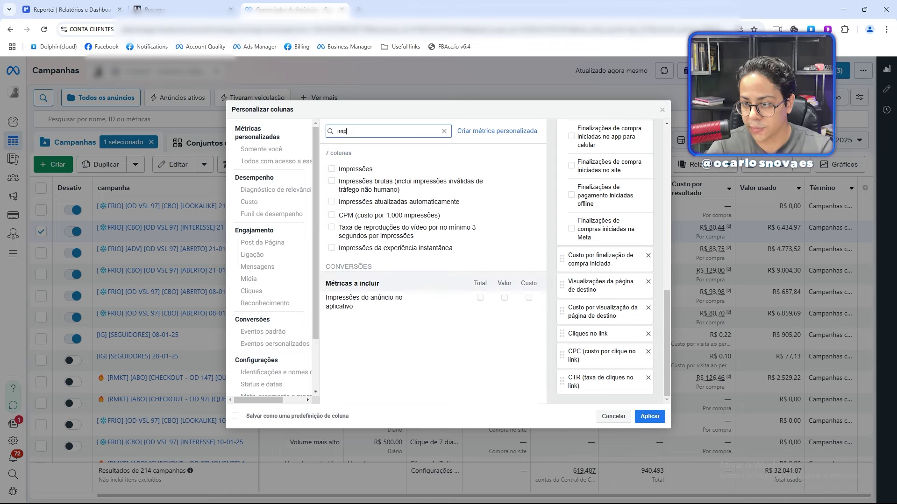
left_click(332, 169)
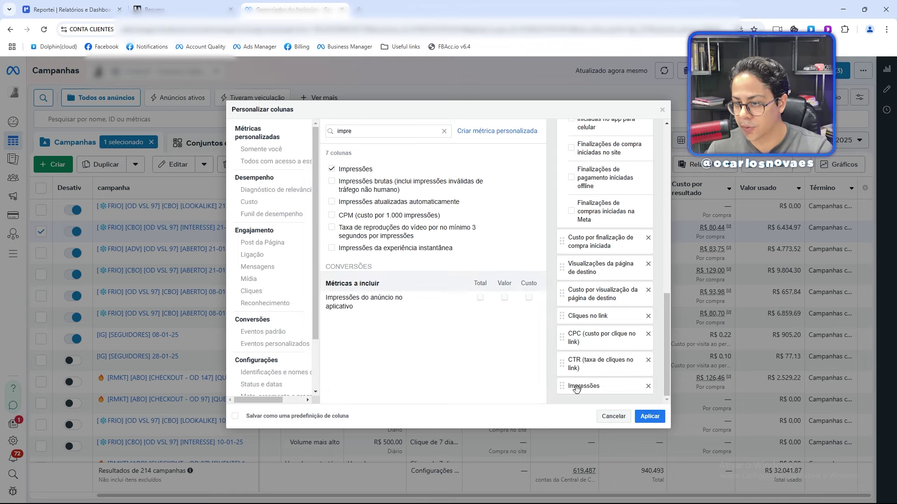
double_click(359, 133)
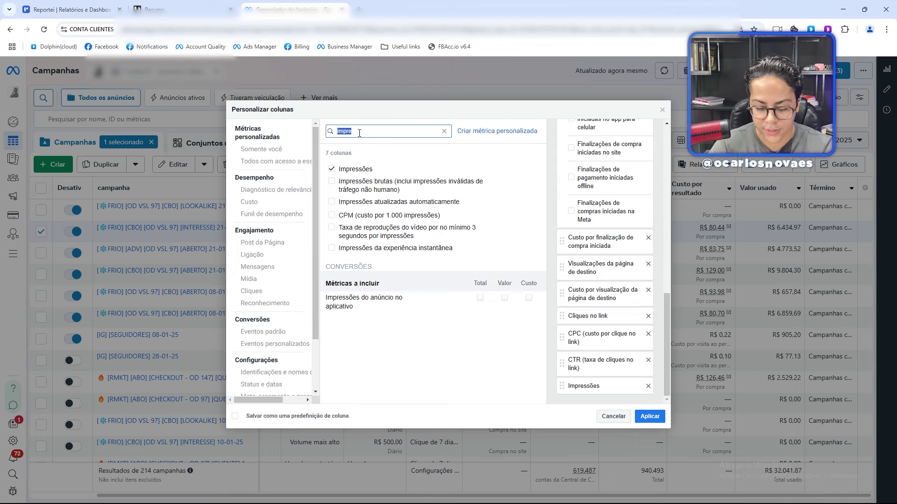
type("cpm")
left_click(332, 169)
Step: Find and add the Alcance and Frequência columns, and apply the customized column set to the campaign table
double_click(357, 131)
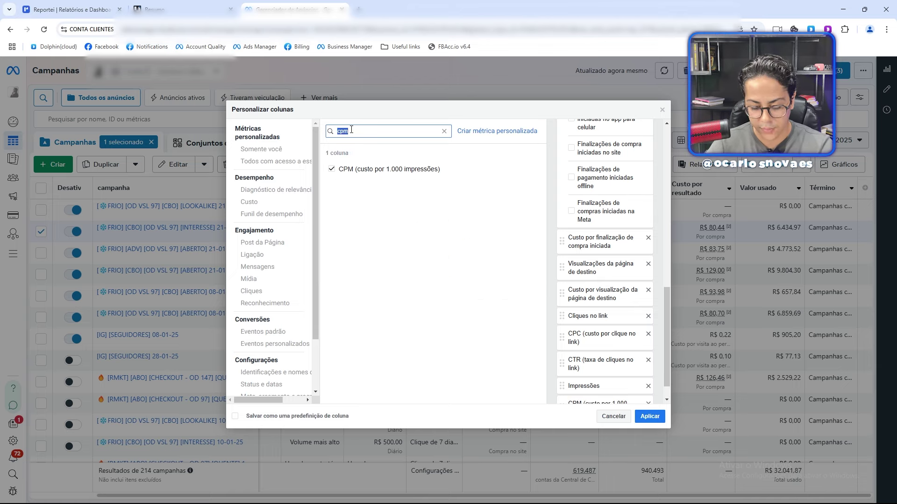
type("alca")
left_click(332, 169)
double_click(356, 131)
type("fre")
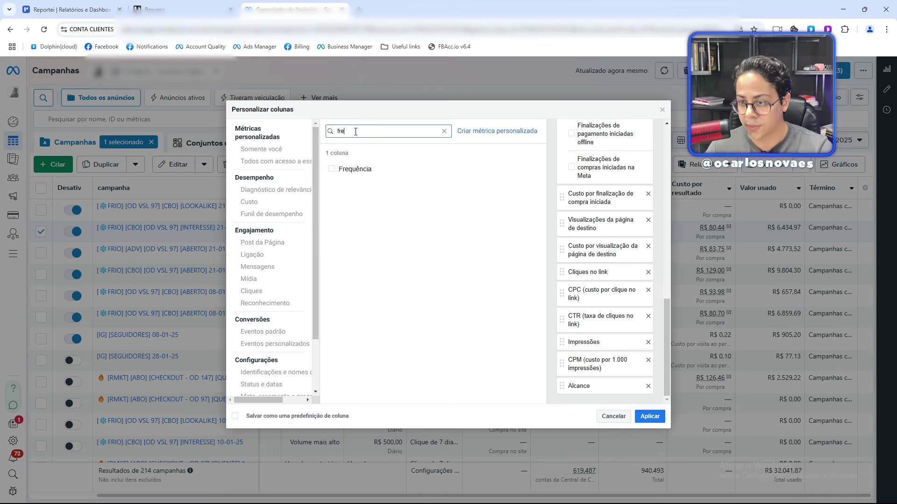
left_click(332, 168)
left_click(639, 421)
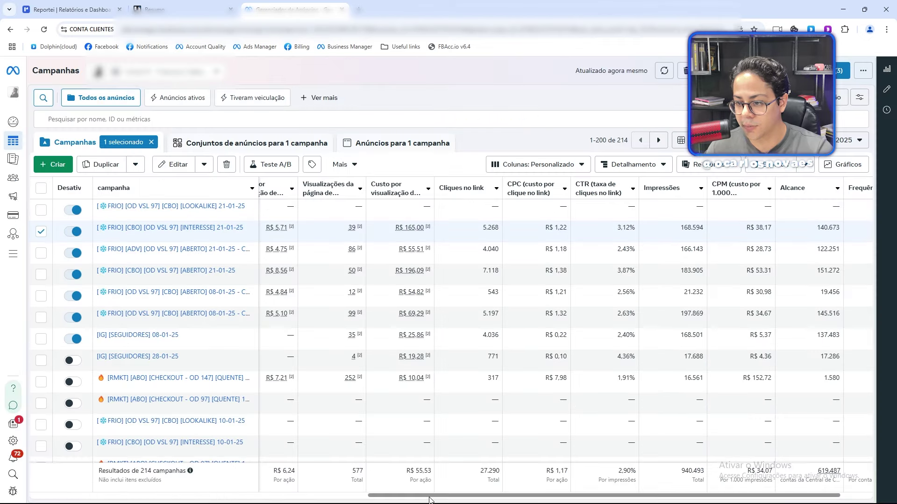
Step: Look through the campaign table's new columns, and reopen the column customization to start a new custom metric
left_click_drag(428, 497, 211, 492)
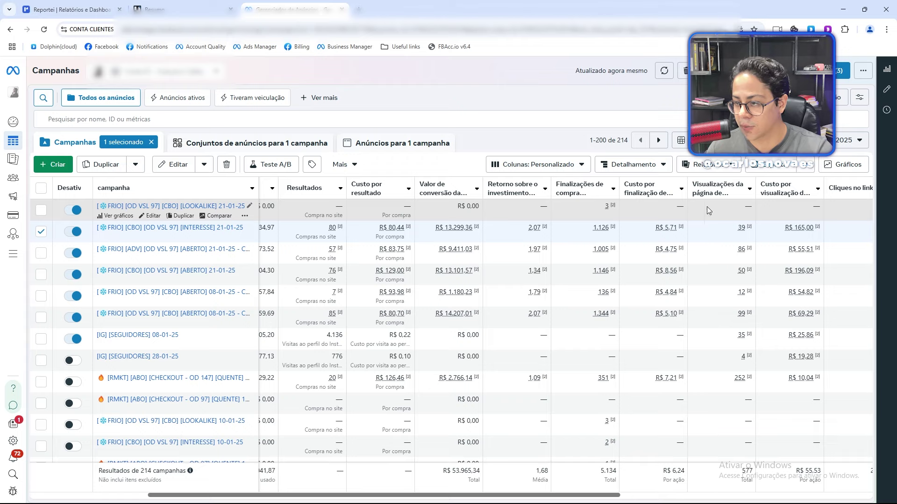
left_click_drag(429, 496, 313, 496)
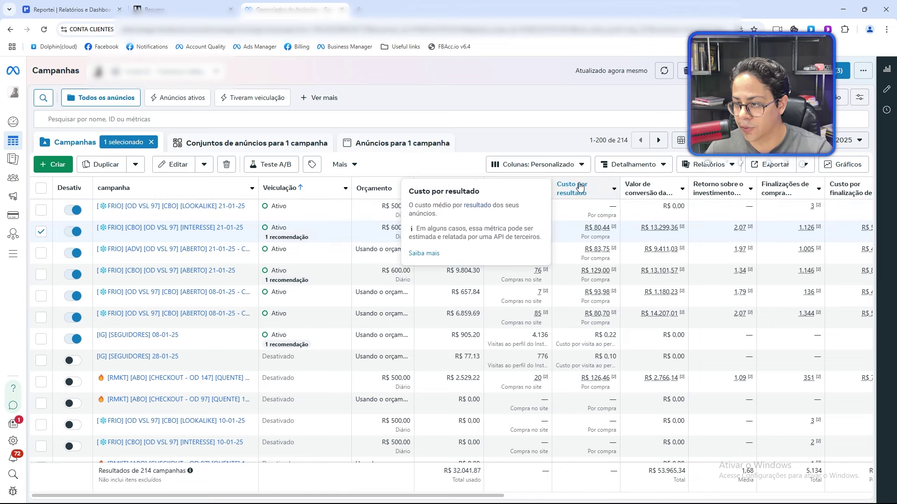
left_click(536, 165)
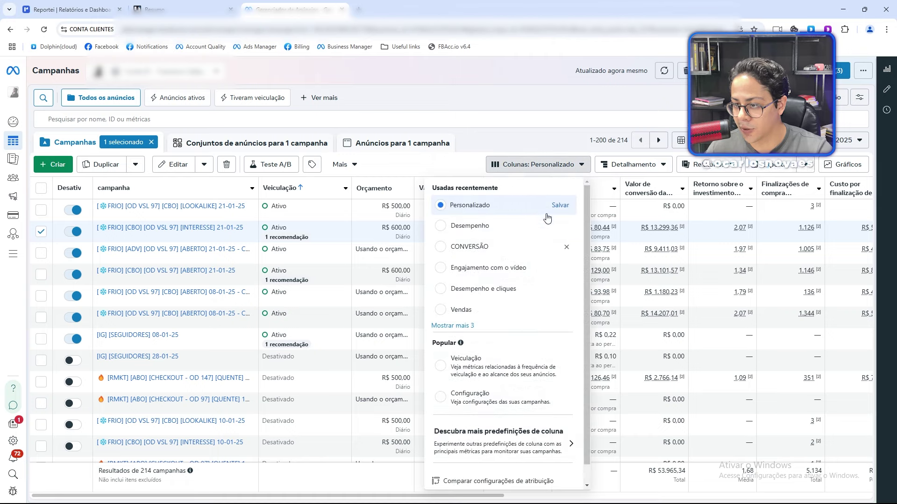
scroll(507, 280, "down", 1)
left_click(472, 481)
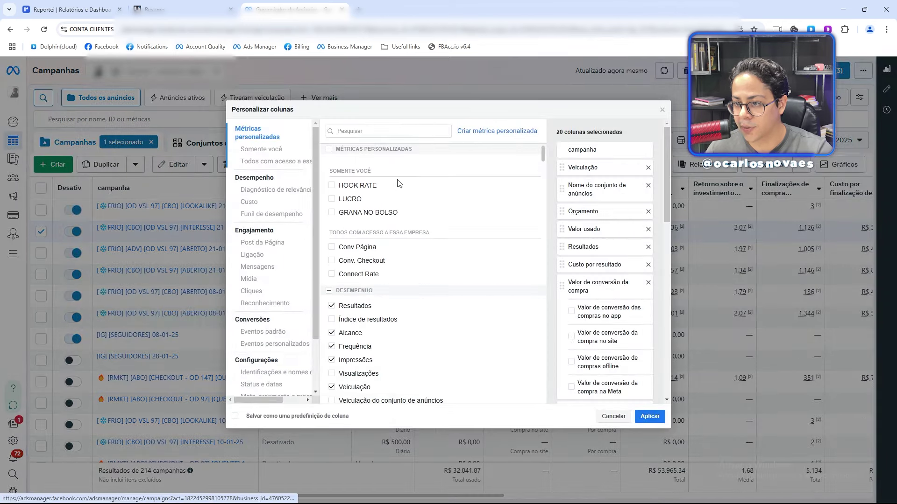
mouse_move(356, 217)
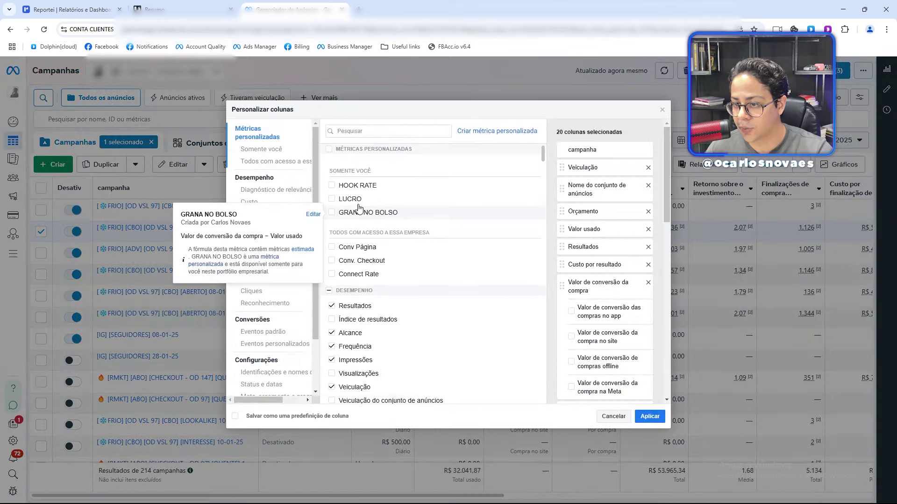
left_click(478, 133)
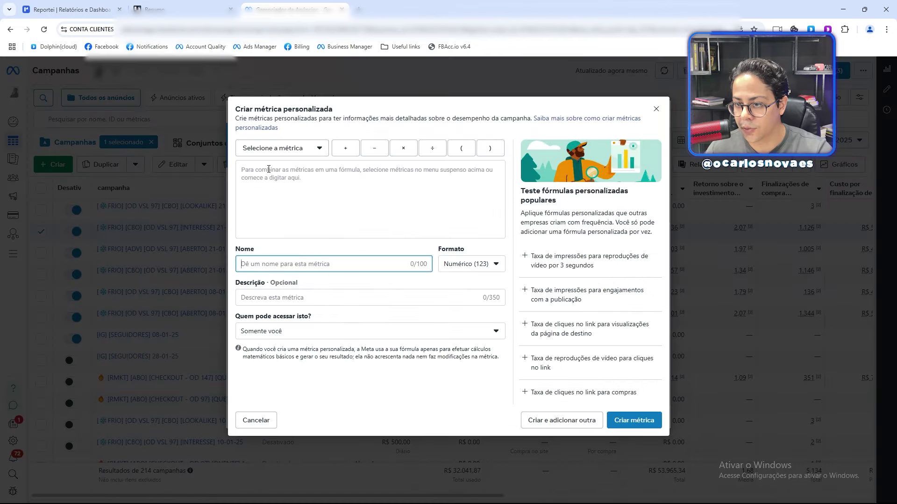
Step: Build the custom metric's formula as Valor usado − Valor de conversão da compra
left_click(269, 169)
type("valo")
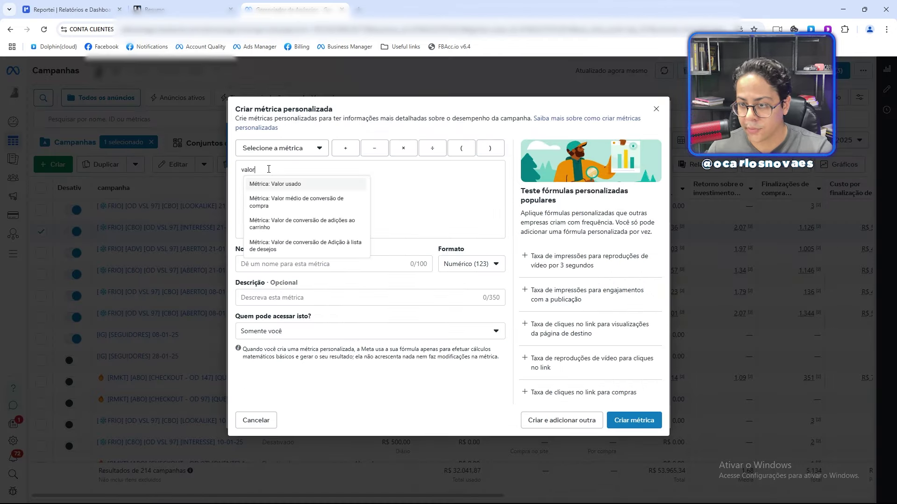
type("r")
left_click(273, 183)
left_click(366, 148)
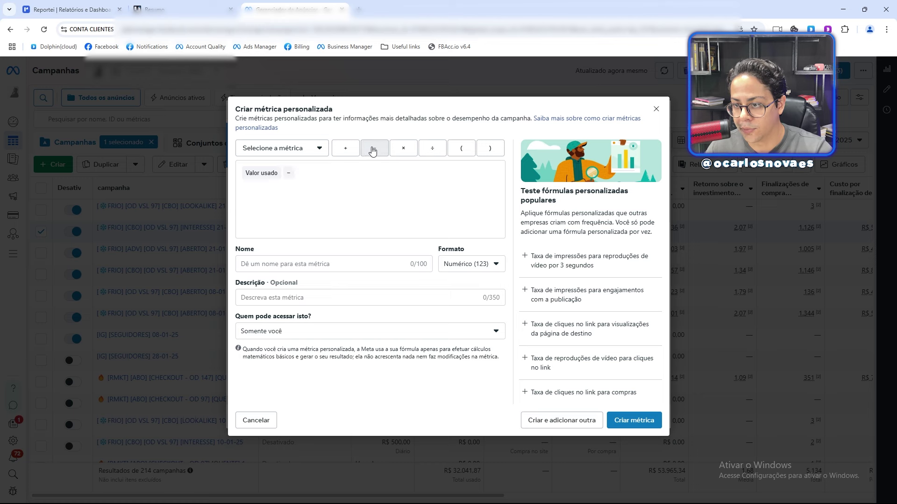
type("valor de com")
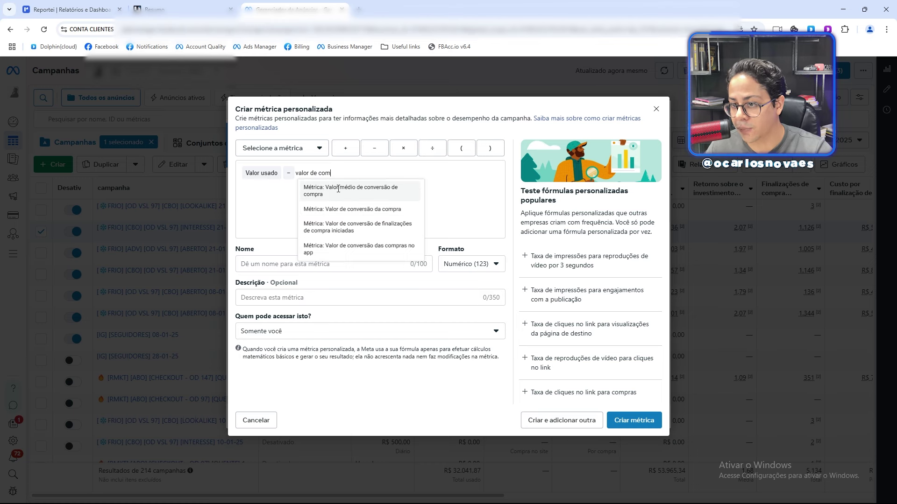
left_click(369, 210)
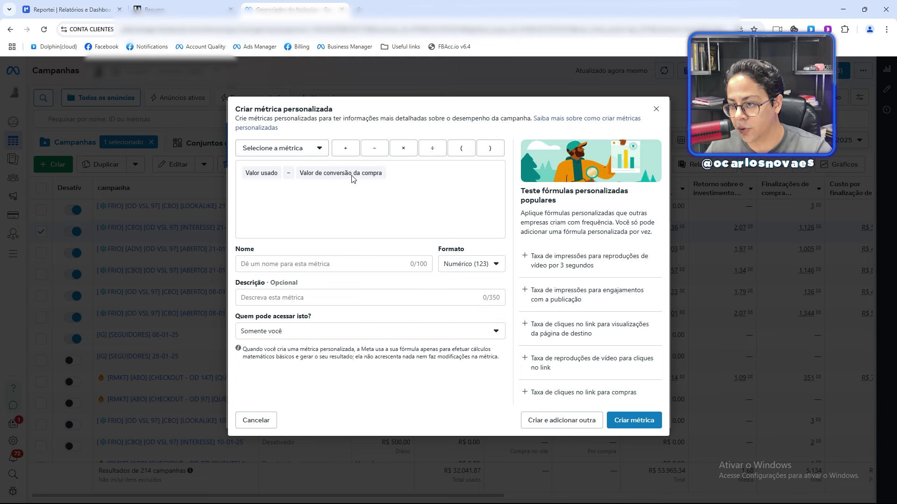
Step: Create the custom metric named LUCRO AULA with the Moeda ($) format, accessible to Somente você
left_click(481, 264)
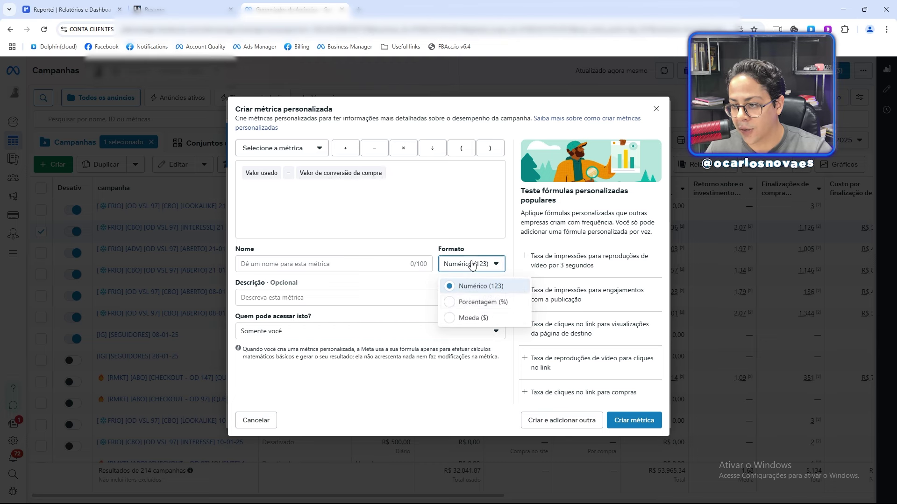
left_click(475, 320)
left_click(298, 265)
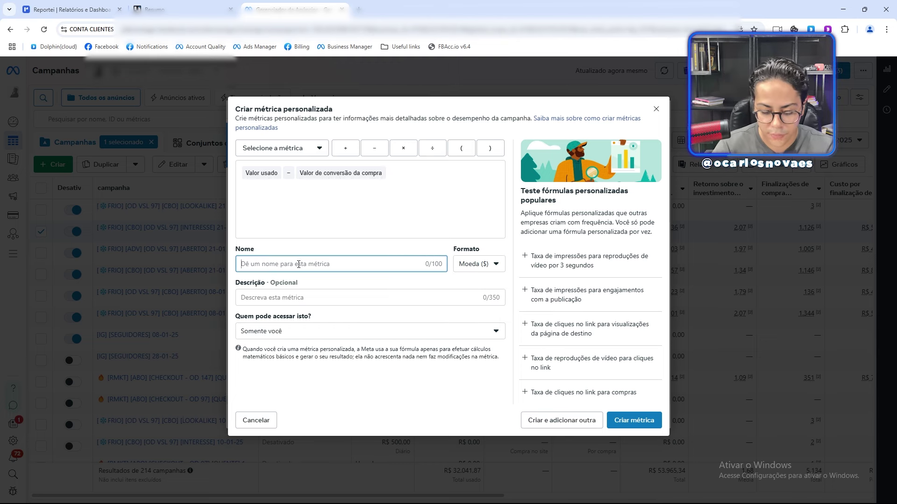
type("LUCRO AULA")
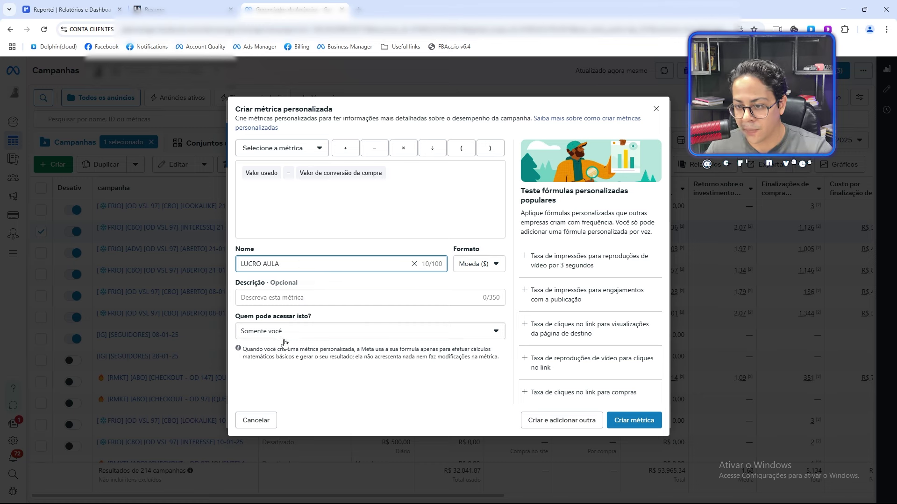
left_click(285, 332)
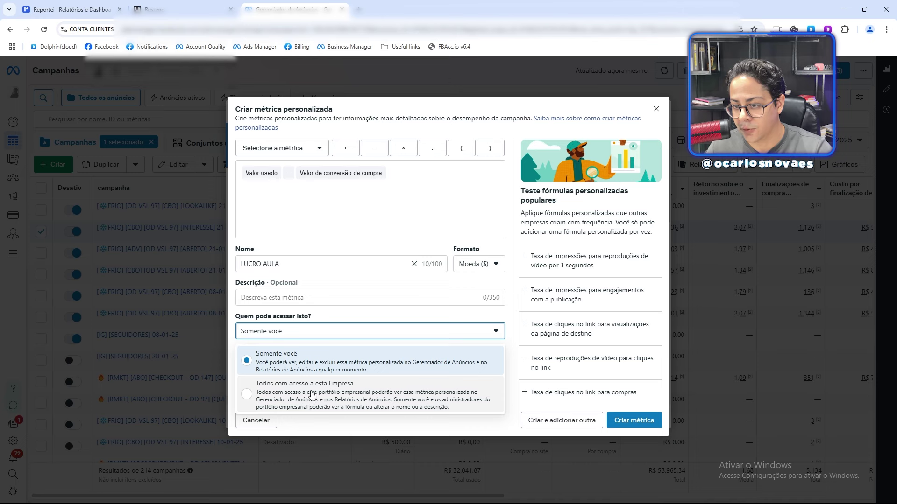
left_click(351, 326)
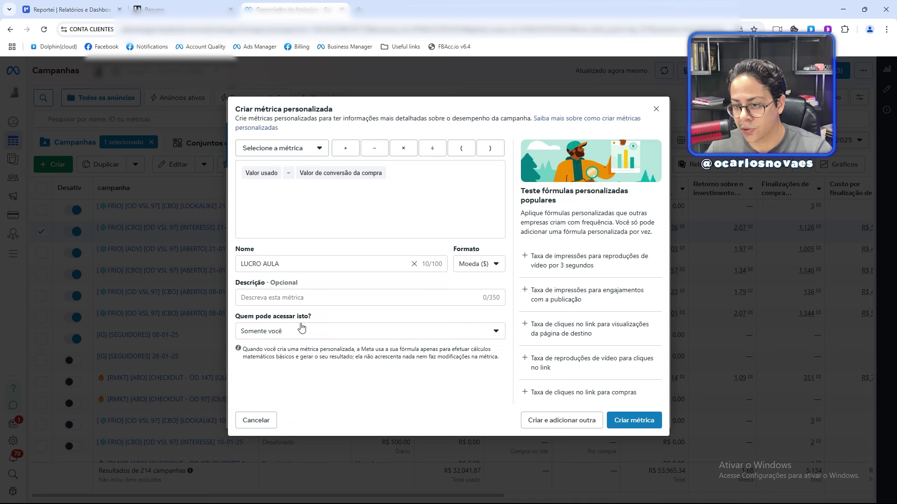
left_click(631, 420)
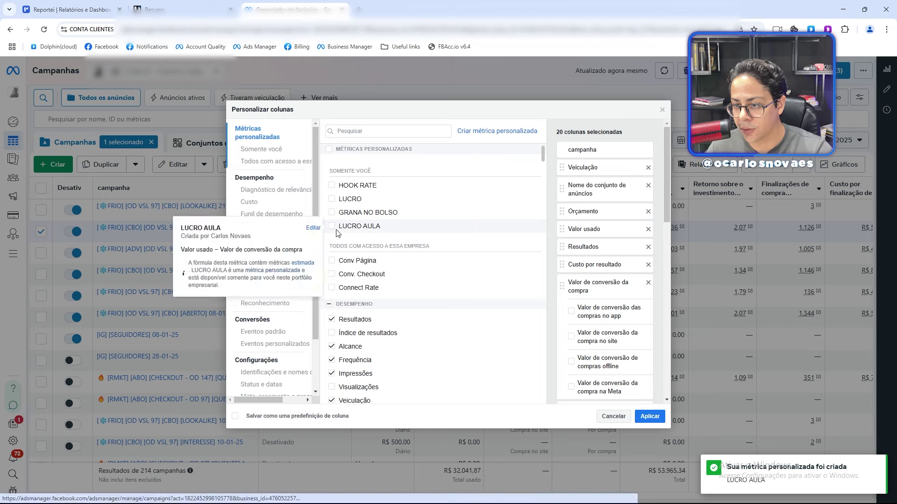
Step: Add the LUCRO AULA column directly after Custo por resultado, apply the column set, and check its values in the campaign table
left_click(331, 227)
scroll(598, 327, "down", 10)
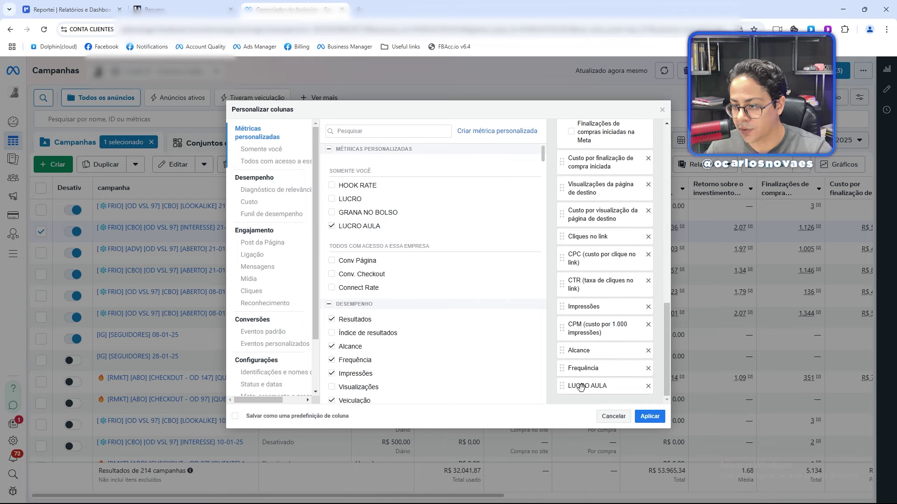
left_click_drag(562, 386, 593, 289)
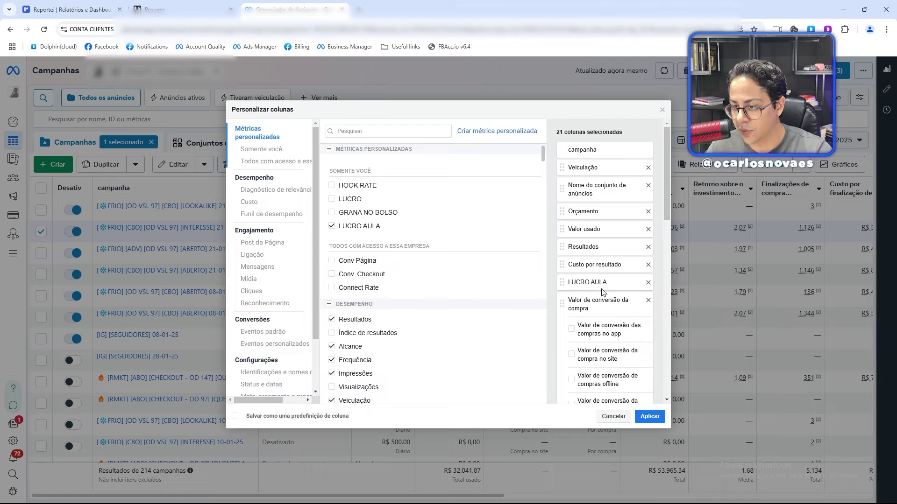
left_click(649, 416)
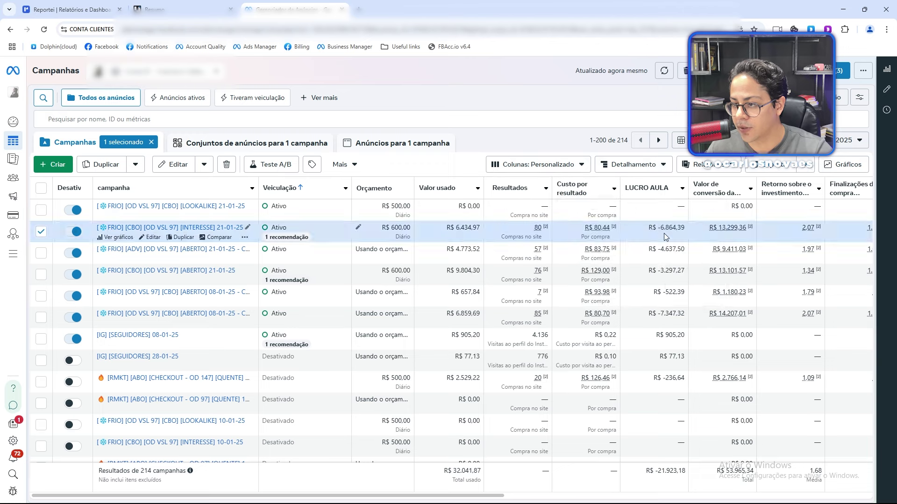
mouse_move(594, 228)
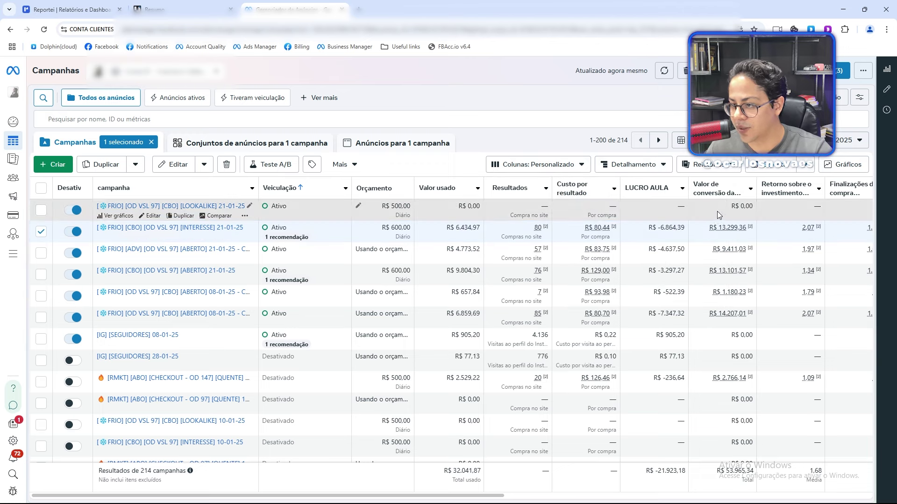
mouse_move(726, 232)
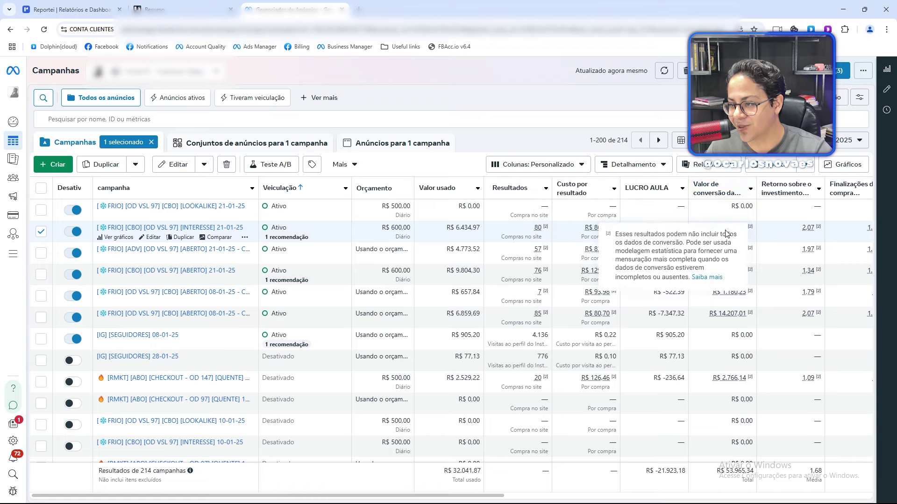
Step: Edit the LUCRO AULA custom metric, replace its formula with Valor de conversão da compra − Valor usado, and save the changes
left_click(556, 167)
scroll(486, 299, "down", 1)
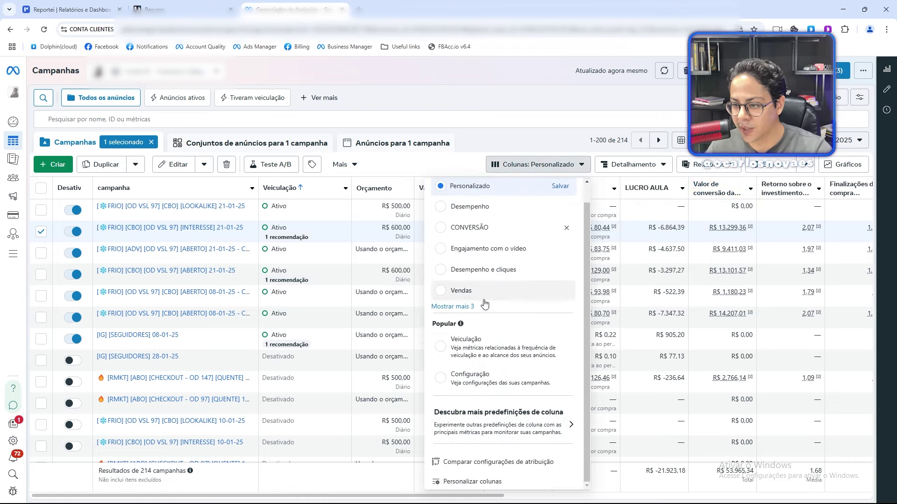
left_click(485, 481)
mouse_move(390, 235)
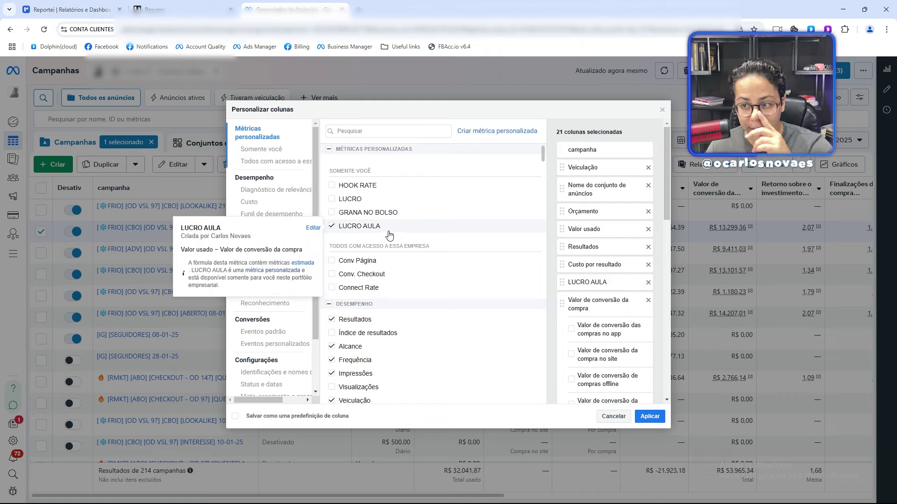
left_click(313, 228)
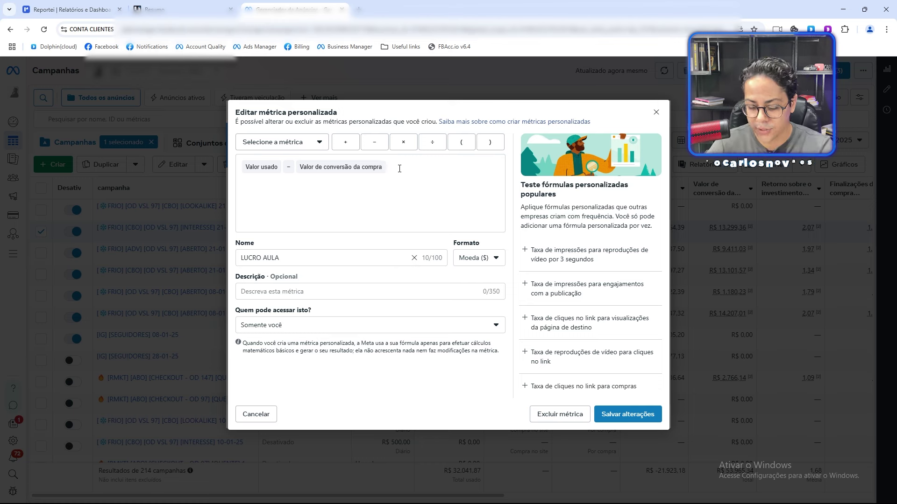
key("ctrl+a")
type("VALOR DE COMPRA")
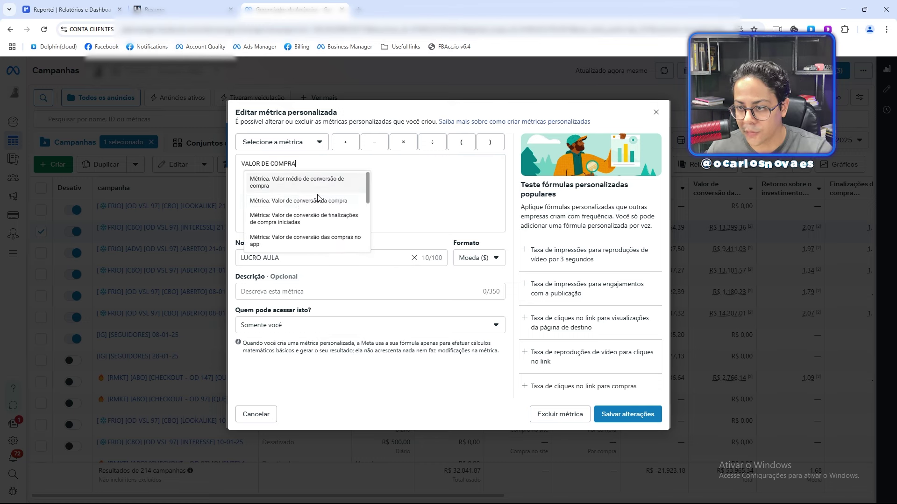
left_click(306, 204)
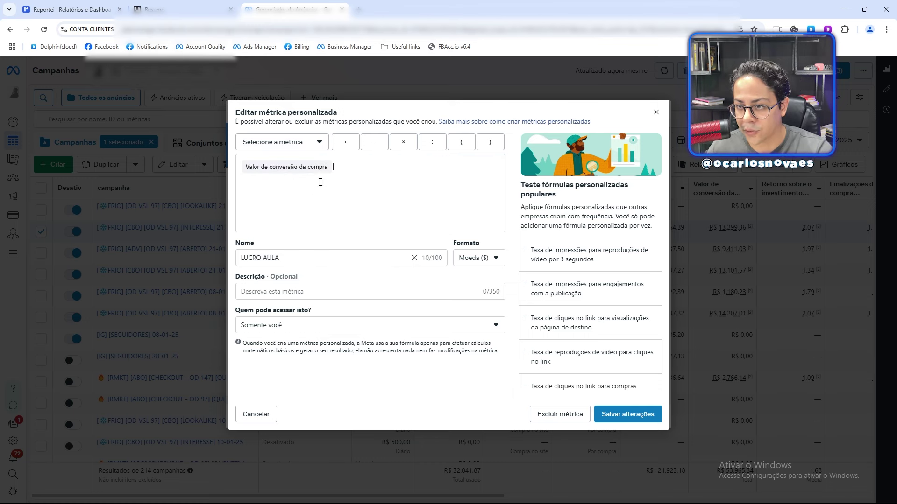
left_click(374, 142)
type("VALOR USADO")
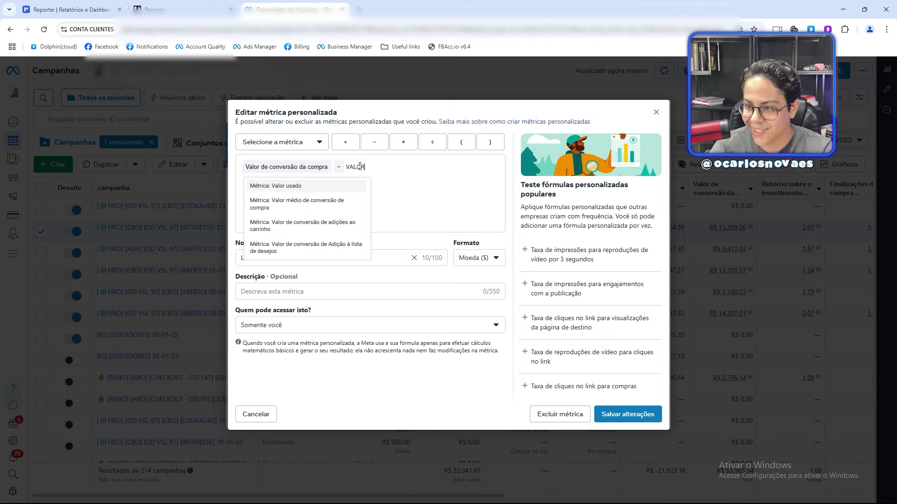
left_click(317, 188)
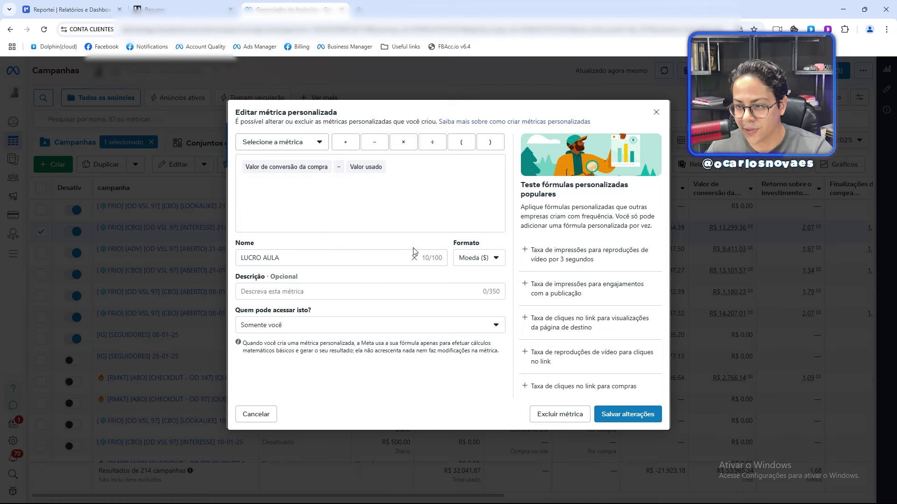
left_click(615, 416)
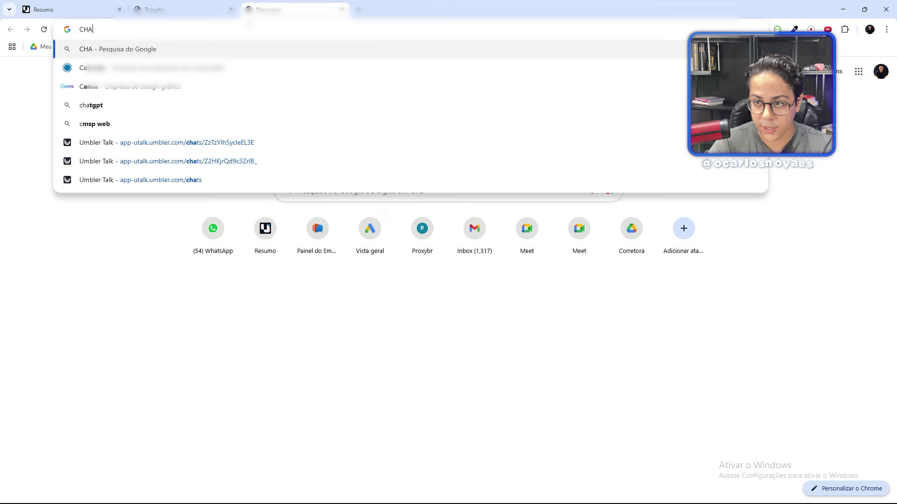
Step: Ask ChatGPT for the formula of a Facebook Ads checkout conversion rate relating compras to finalizações de compras, and read the answer
type("T")
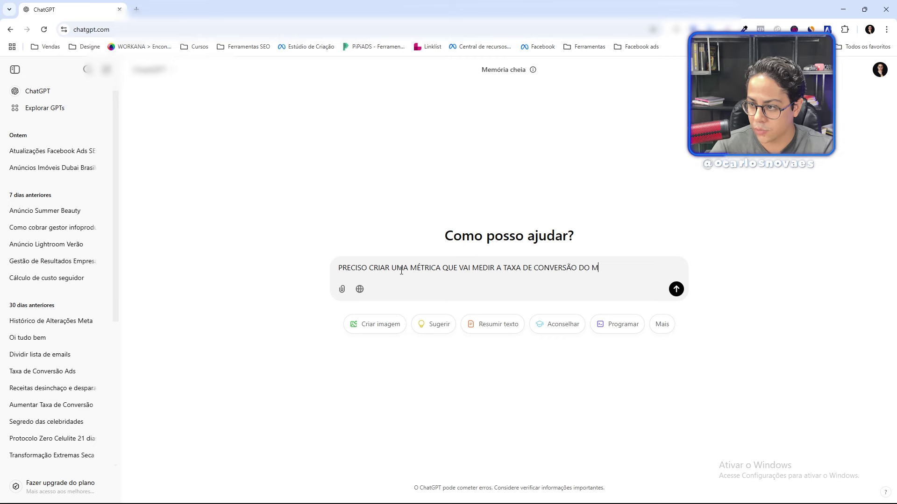
type("CHECKOUT NO")
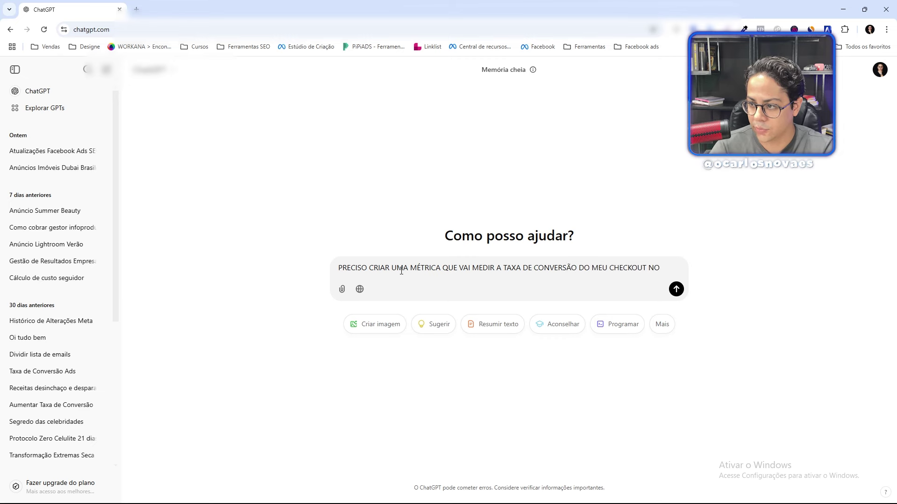
type(" GERENCIADOR DE ANUNCIOS DO FACEBOOK ADS. Quero saber a relação entre com")
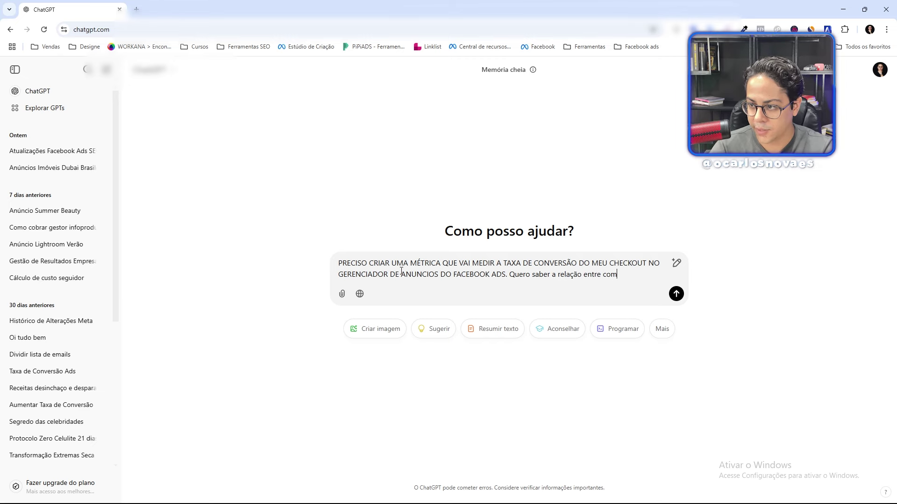
type("ções de compras e encontrar essa taxa de conversão. Qual é a fo")
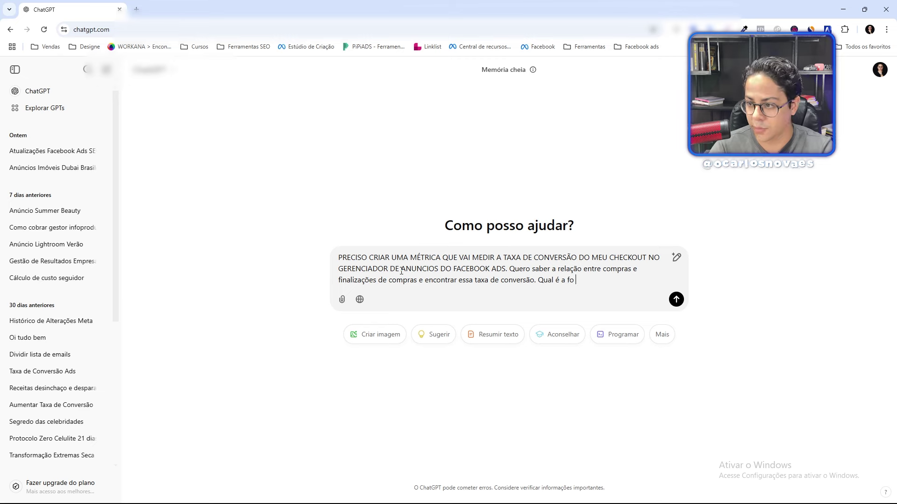
type("?")
key("Return")
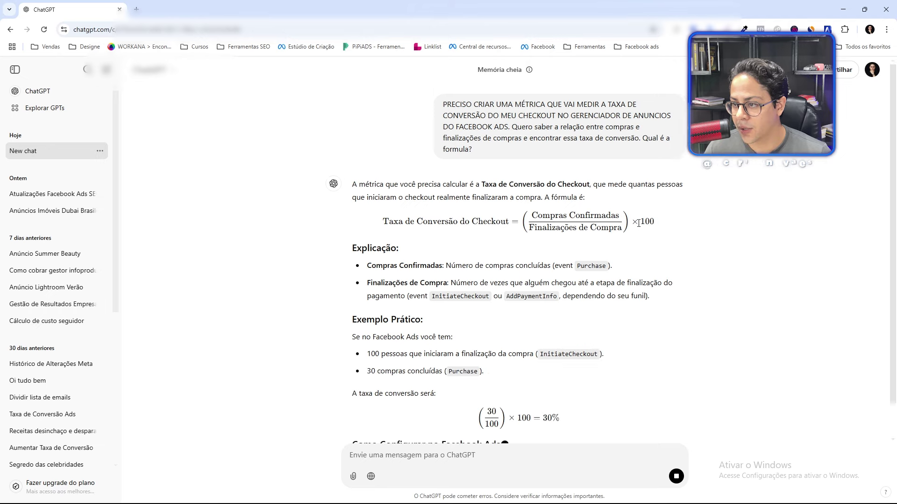
scroll(607, 229, "down", 2)
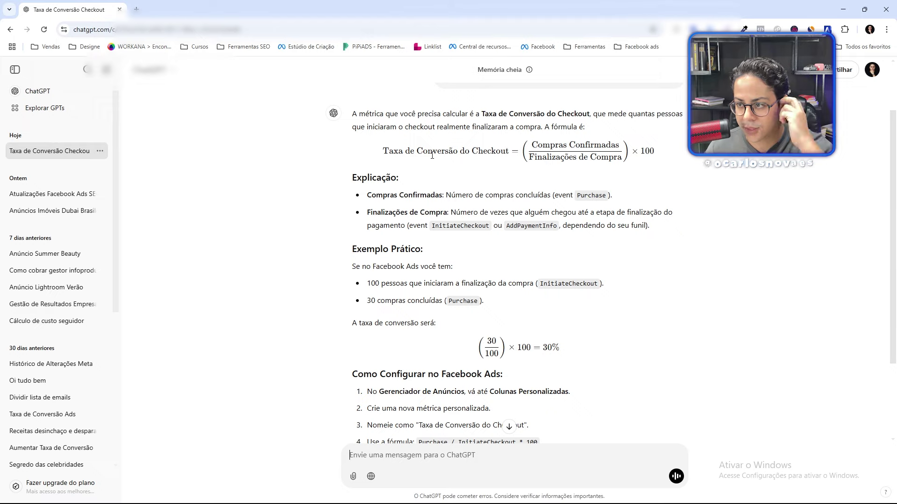
Step: Return to Meta Ads Manager, start a new custom metric from the column customization, and recheck the checkout conversion formula in ChatGPT
key("alt+Tab")
left_click(554, 165)
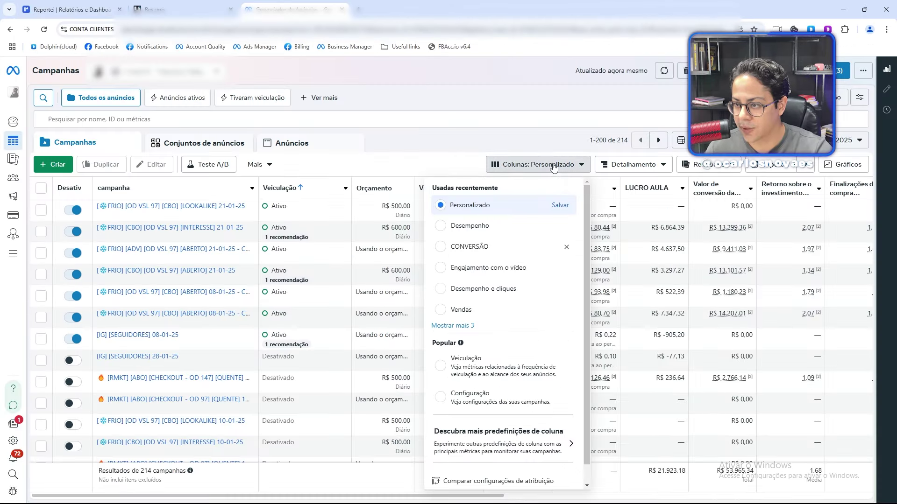
scroll(490, 458, "down", 1)
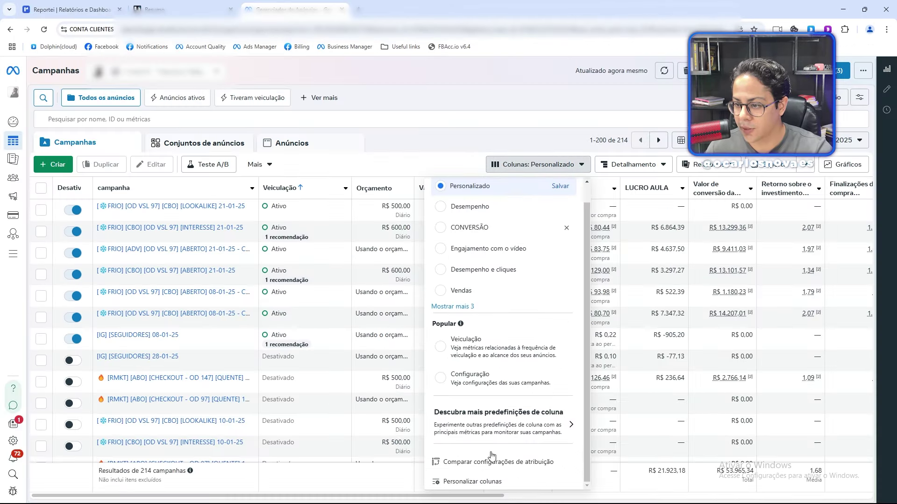
left_click(472, 482)
left_click(482, 131)
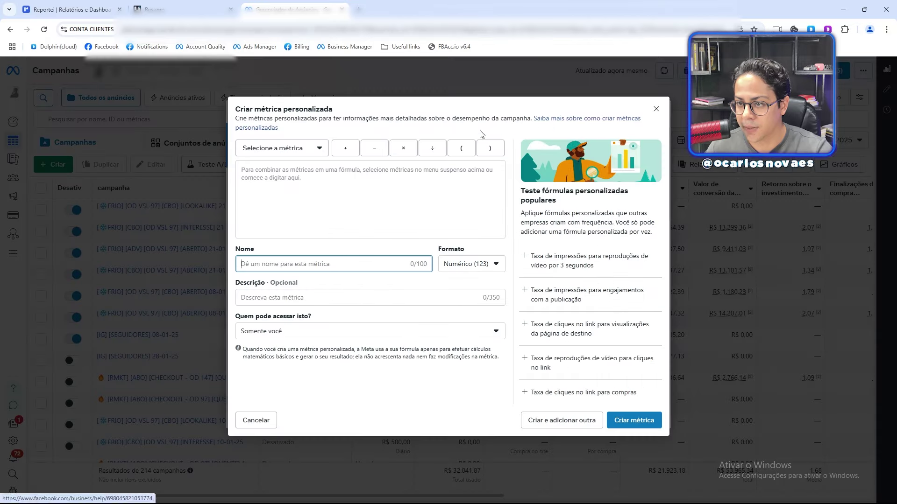
left_click(331, 185)
key("alt+Tab")
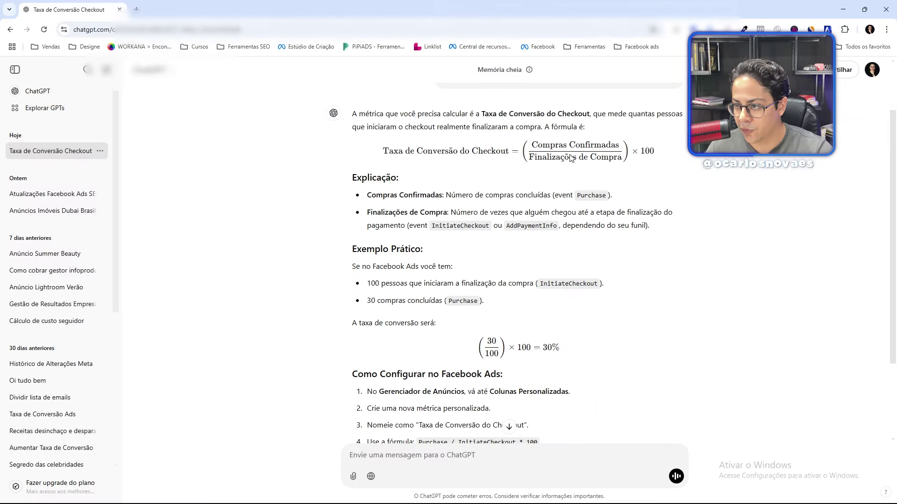
key("alt+Tab")
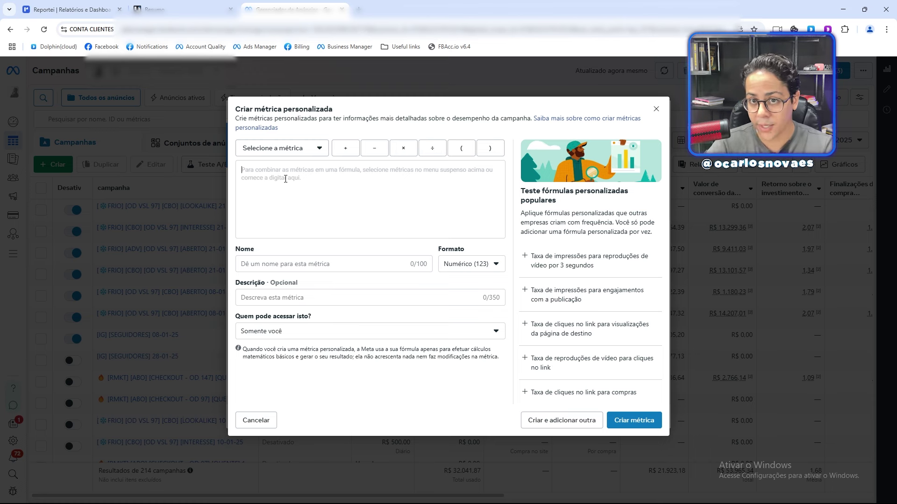
Step: Build the new custom metric's formula as Compras ÷ Finalizações de compra iniciadas
left_click(285, 179)
type("compras")
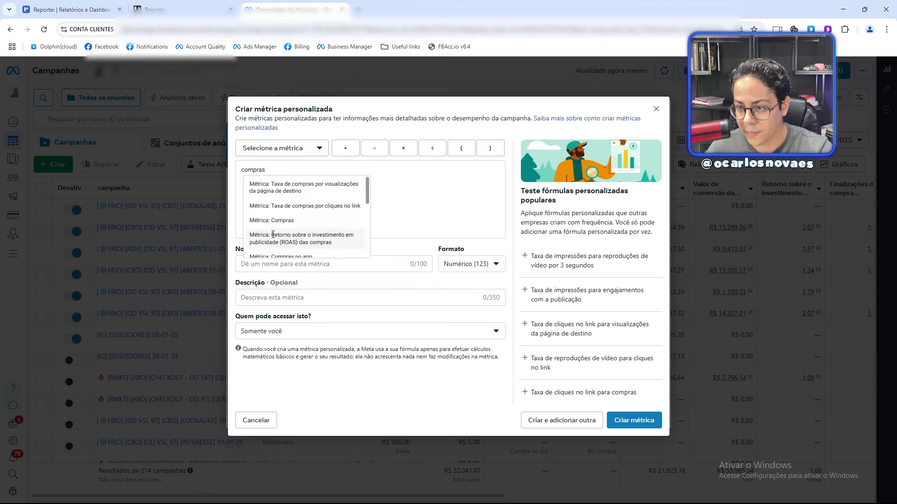
left_click(278, 221)
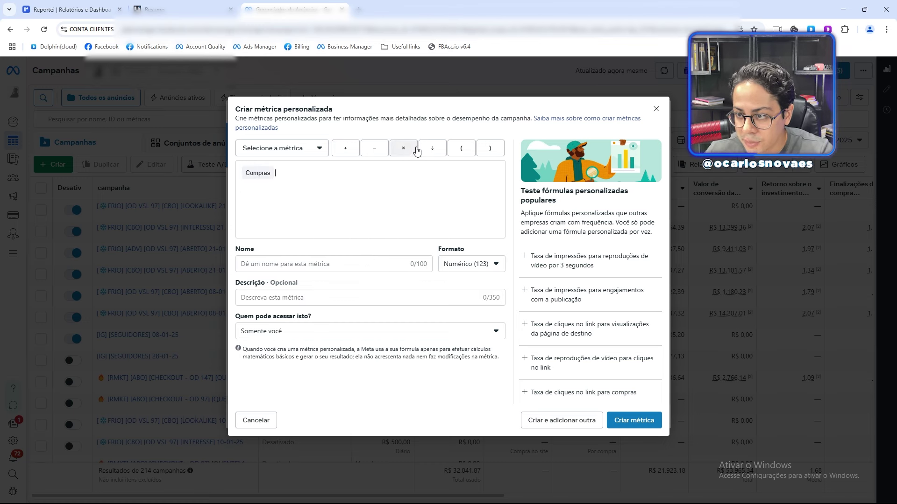
type("finaliz")
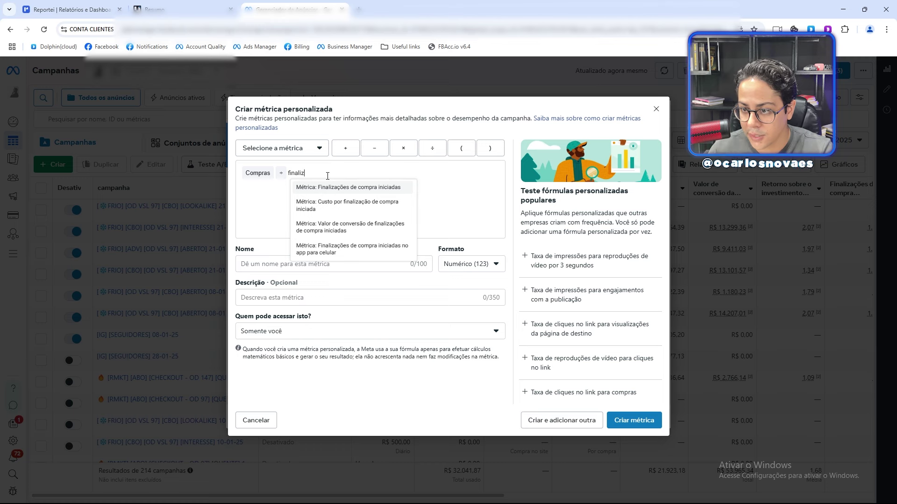
left_click(333, 192)
Step: Name the custom metric TX CHECKOUT, set its format to Porcentagem (%), and create it
left_click(283, 264)
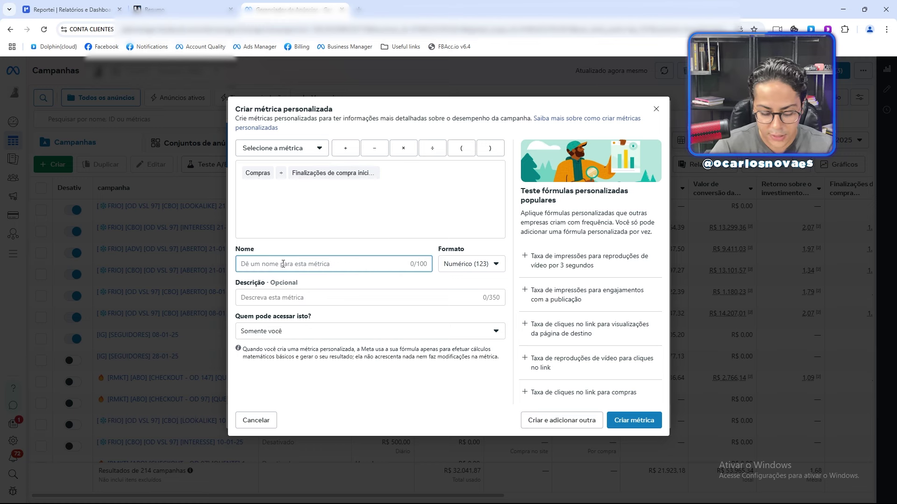
type("TX CHECKOUT")
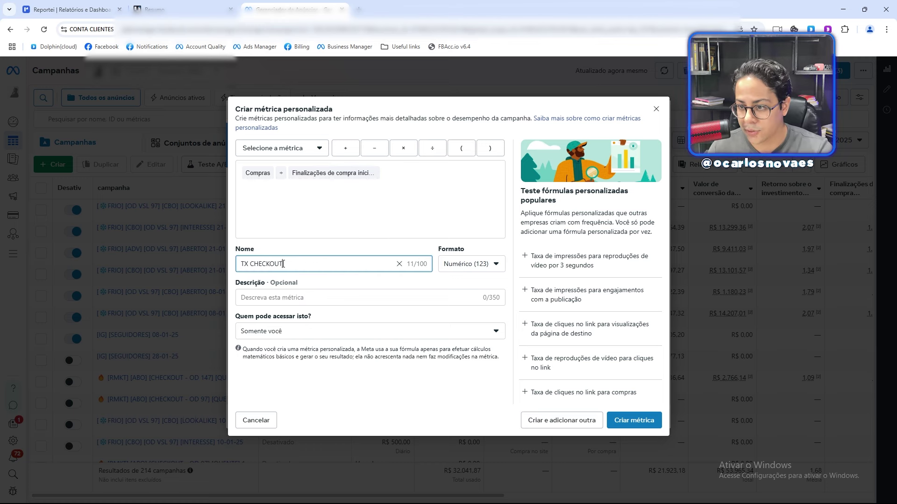
left_click(449, 270)
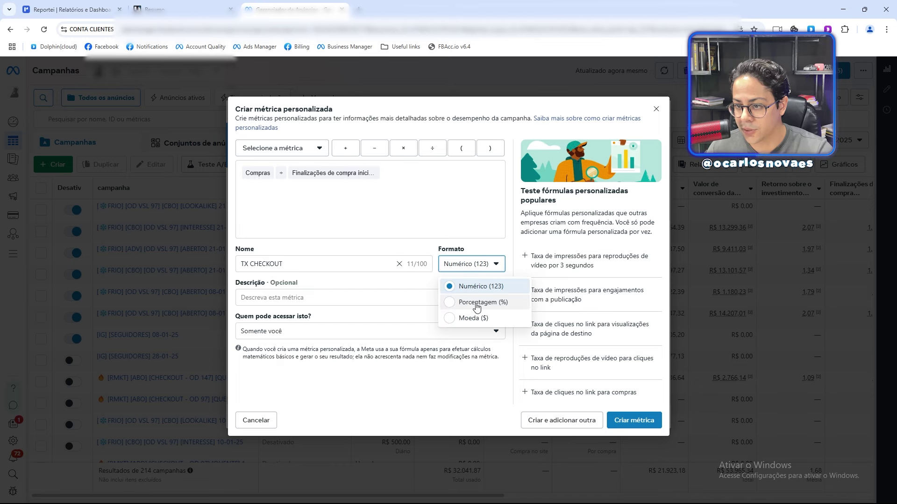
left_click(475, 304)
left_click(623, 417)
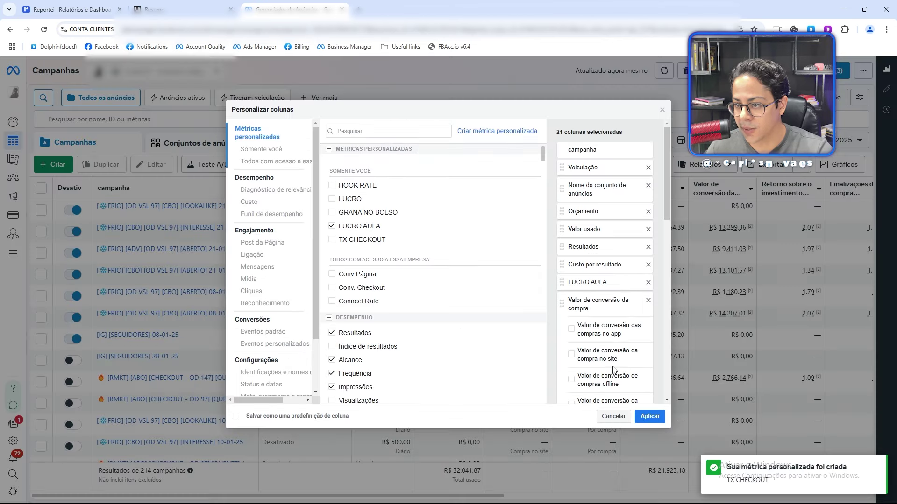
Step: Add TX CHECKOUT to the selected columns just before Finalizações de compra iniciadas and apply the column set
left_click_drag(562, 388, 577, 249)
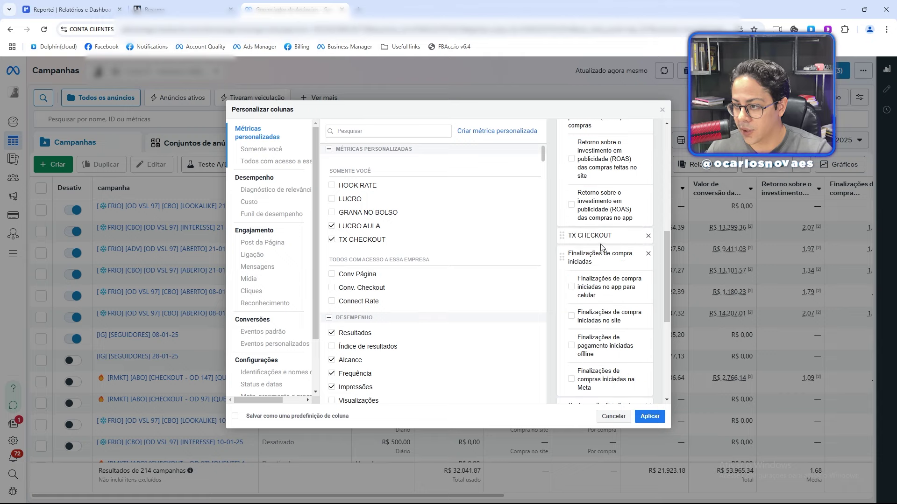
left_click(649, 416)
Step: Examine the campaign table's TX CHECKOUT, checkout initiation, landing page view and link click columns
scroll(654, 299, "right", 4)
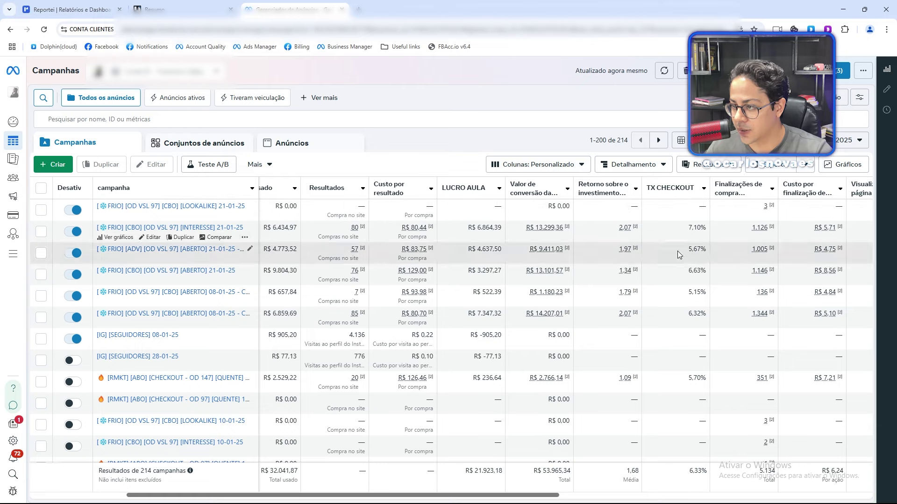
mouse_move(754, 232)
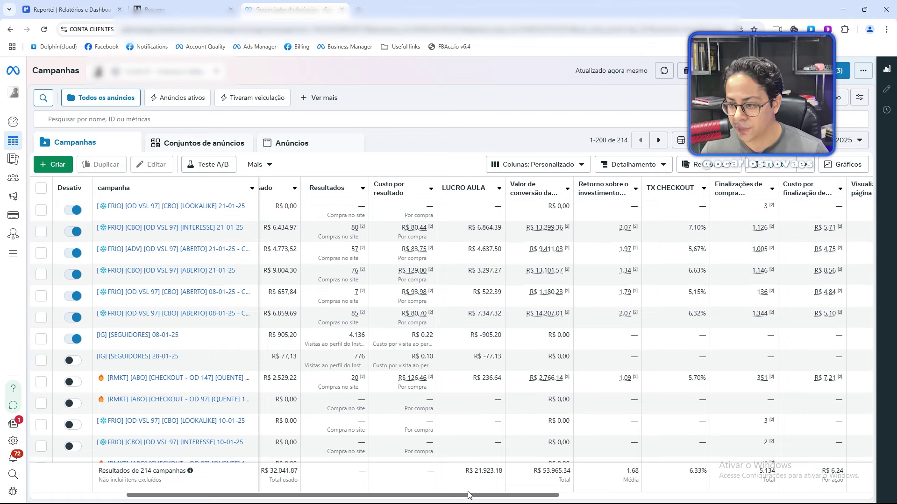
left_click_drag(479, 497, 574, 497)
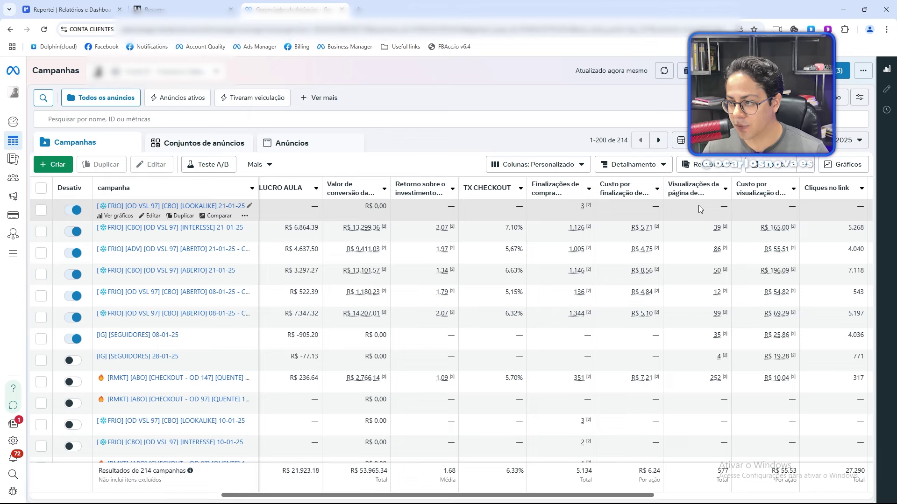
mouse_move(719, 222)
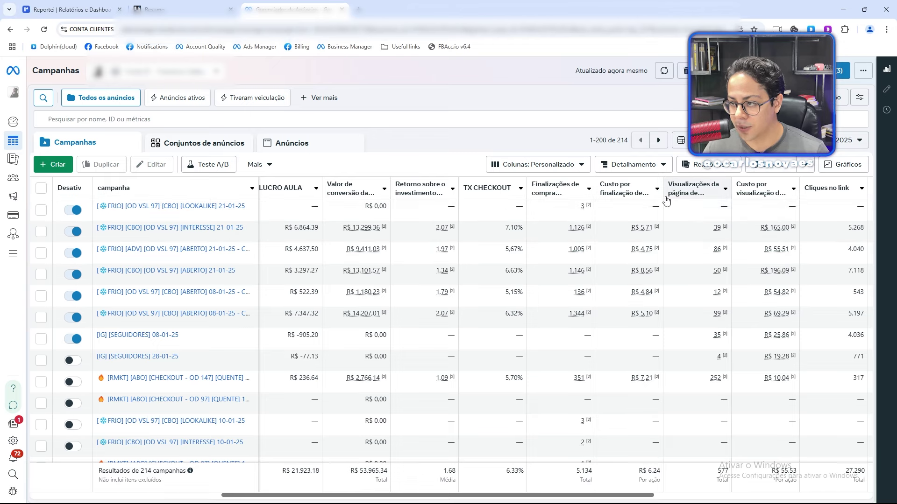
mouse_move(682, 194)
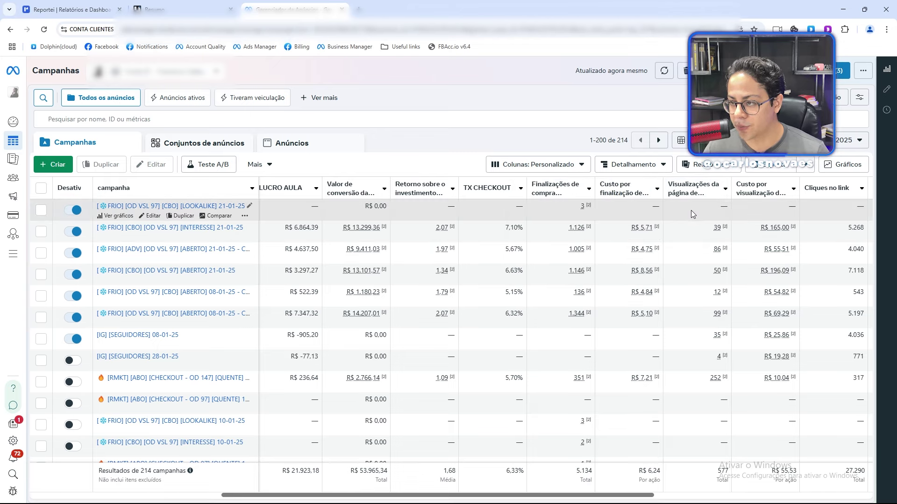
mouse_move(592, 242)
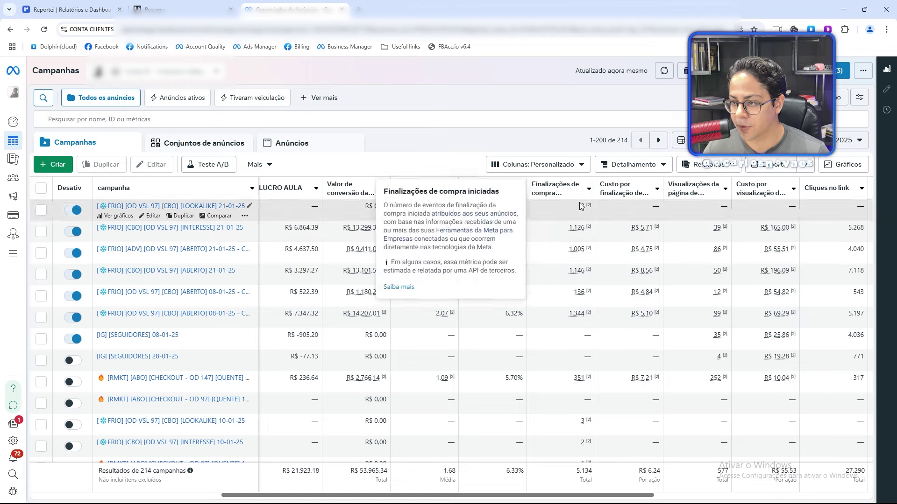
mouse_move(579, 227)
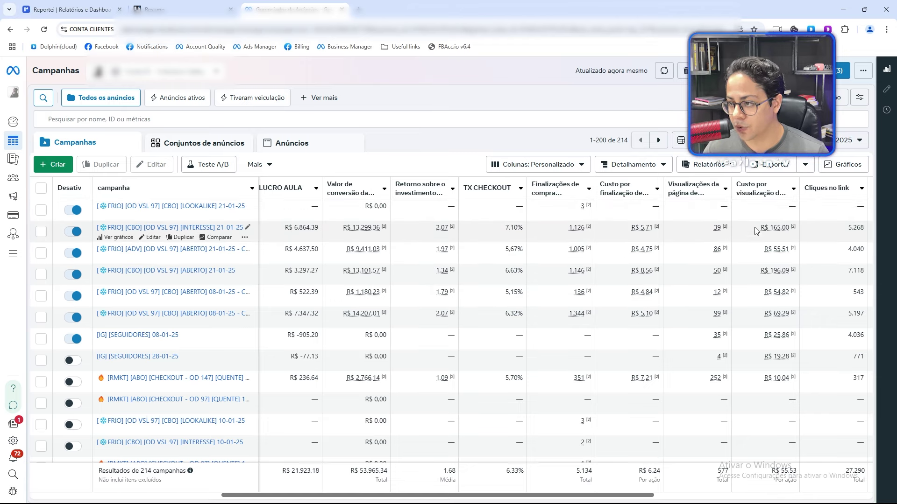
mouse_move(638, 225)
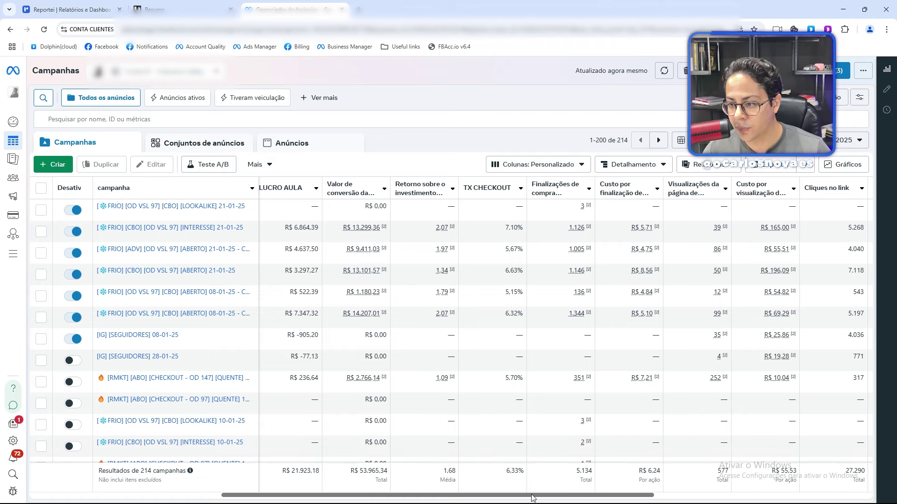
left_click_drag(532, 495, 668, 486)
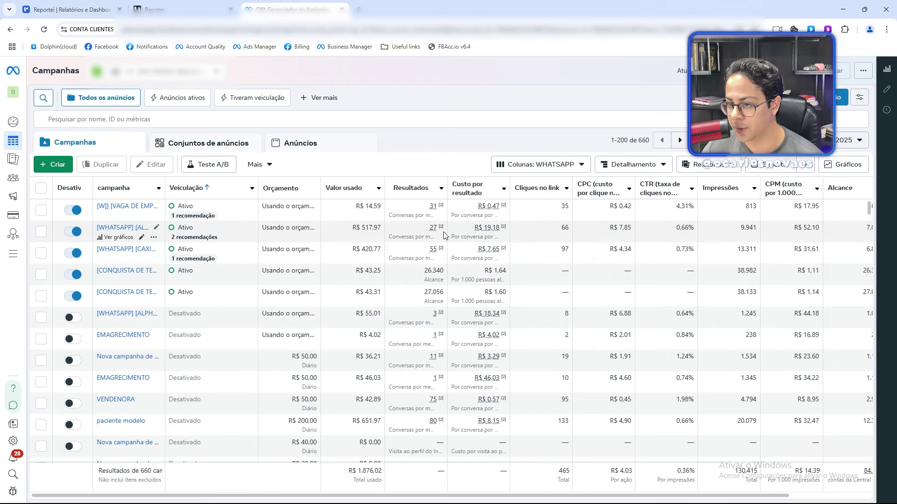
Step: Open the WHATSAPP column preset for customization, review its selected columns and their order, and save it
left_click(544, 172)
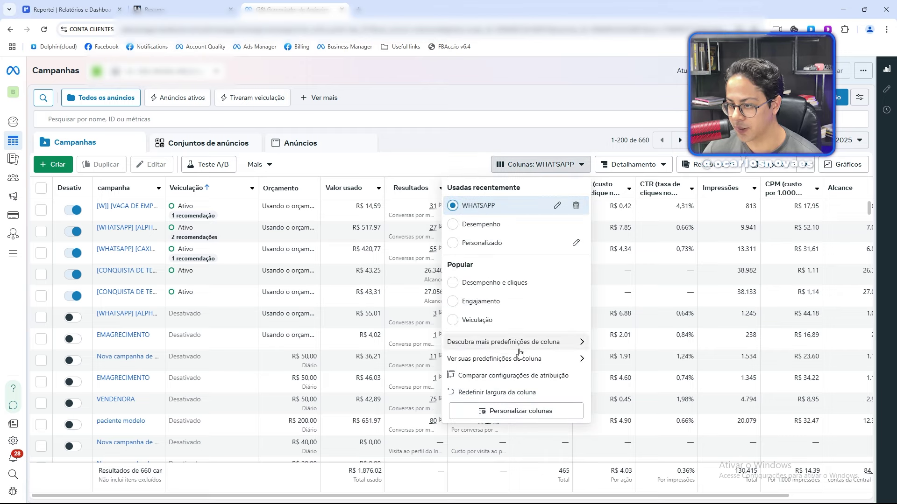
left_click(520, 414)
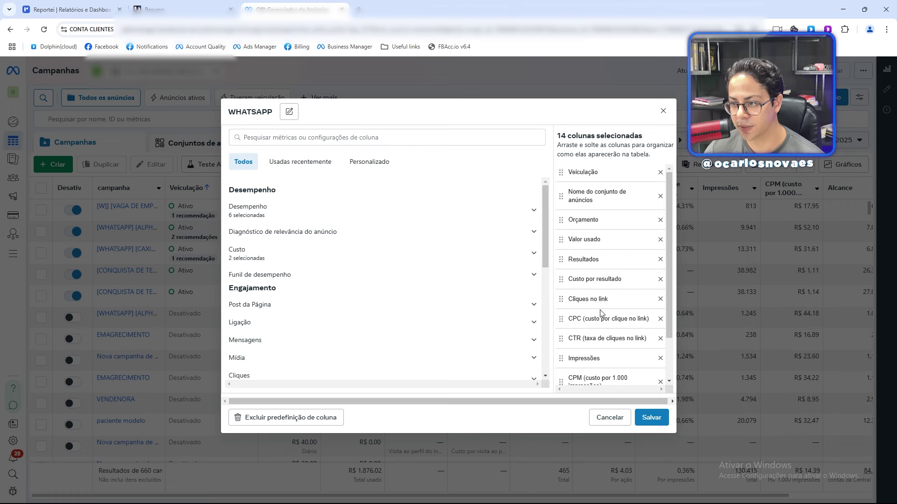
scroll(583, 273, "down", 2)
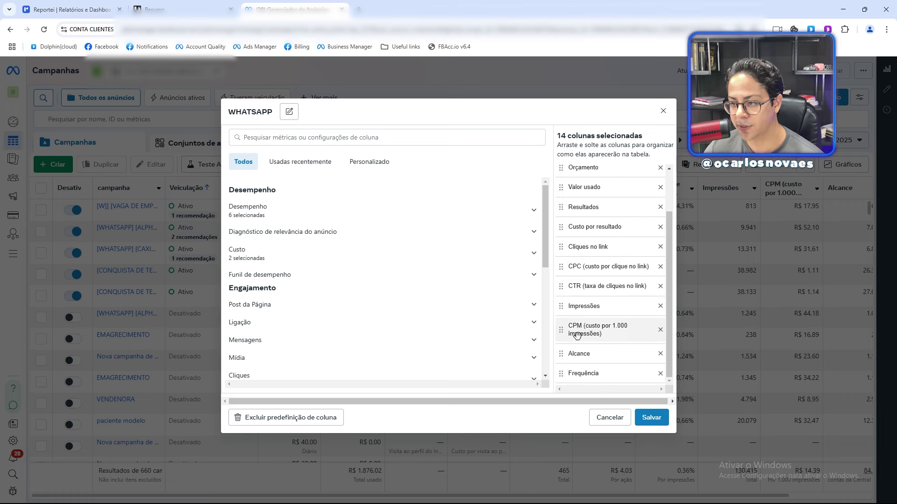
scroll(579, 287, "up", 1)
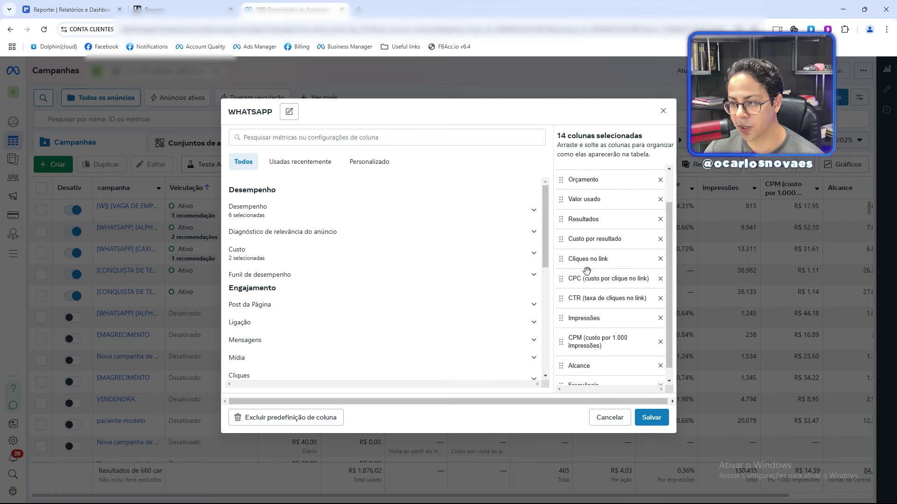
scroll(593, 285, "up", 2)
left_click(651, 418)
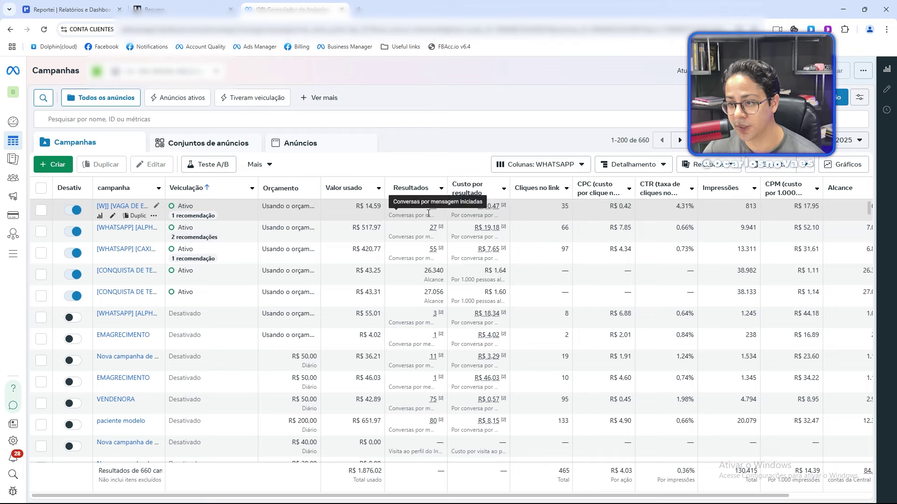
Step: Examine the WHATSAPP columns in the campaign table, from results and cost per result through CPM, reach and frequency
mouse_move(420, 192)
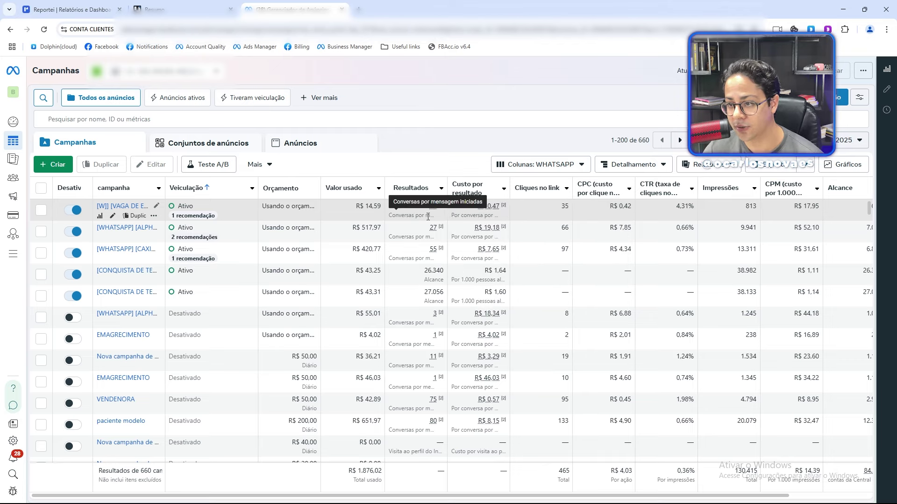
mouse_move(481, 220)
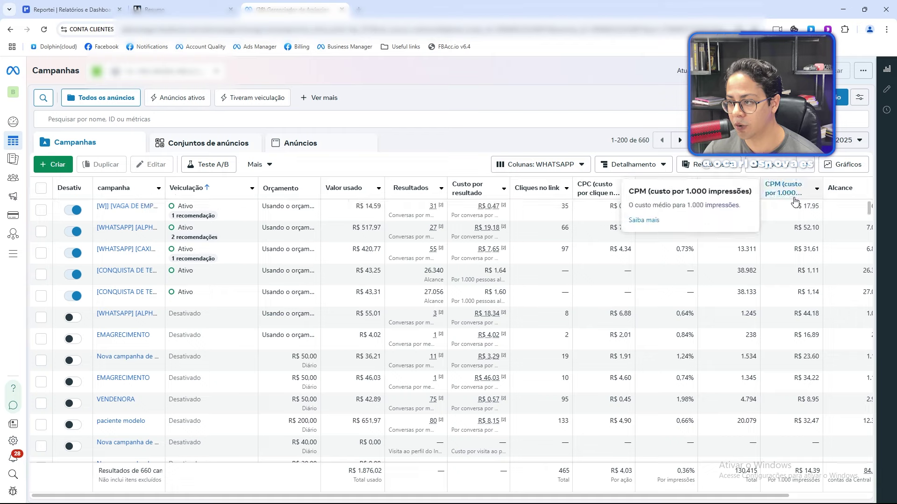
left_click_drag(585, 498, 668, 498)
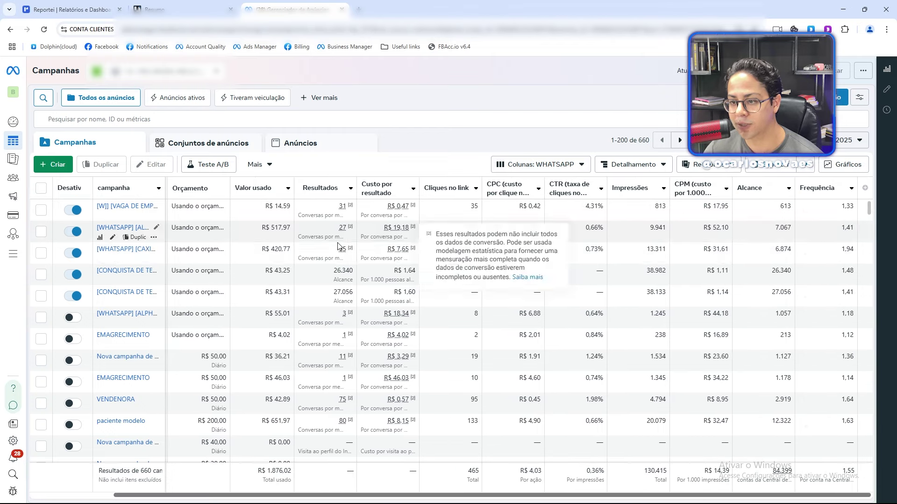
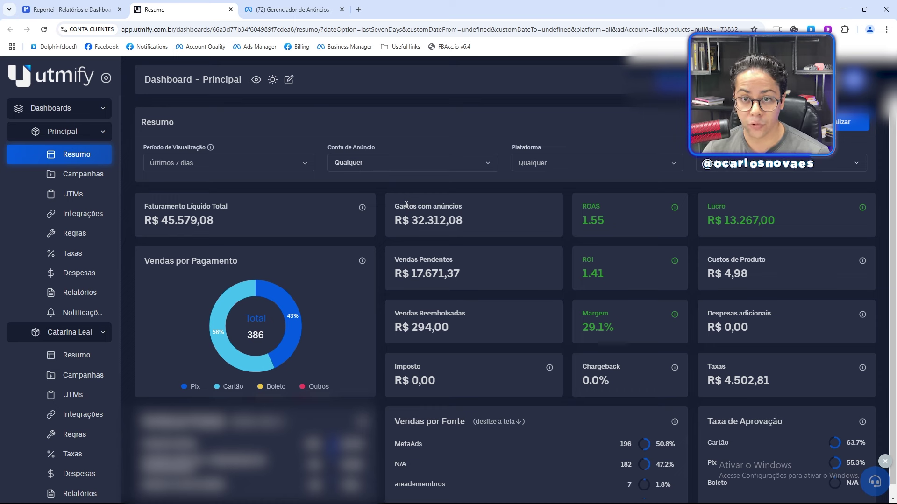
Step: Compare net revenue, ad spend and profit in the Utmify Principal dashboard's summary
triple_click(419, 218)
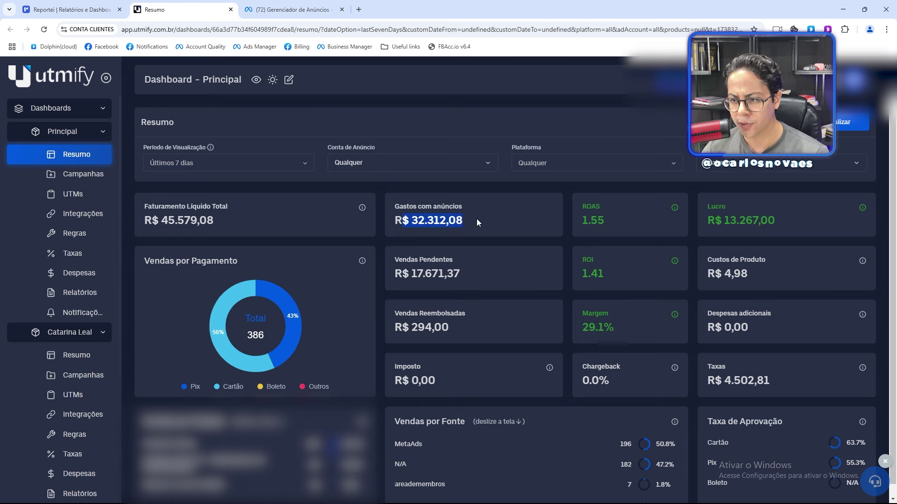
left_click_drag(145, 220, 207, 220)
left_click_drag(394, 205, 456, 220)
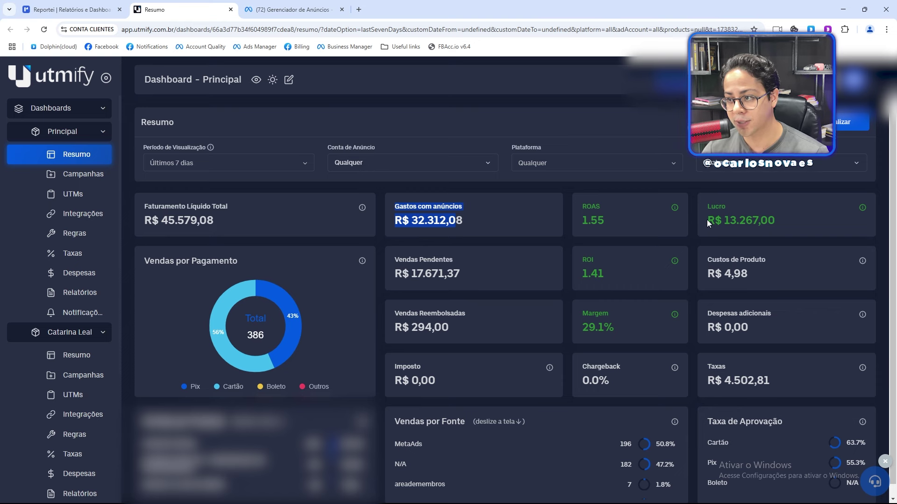
left_click_drag(708, 223, 768, 222)
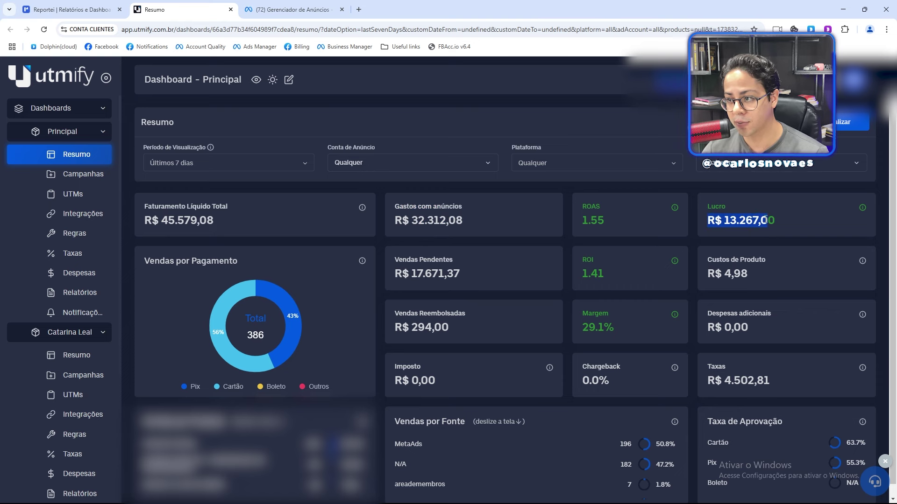
left_click(793, 225)
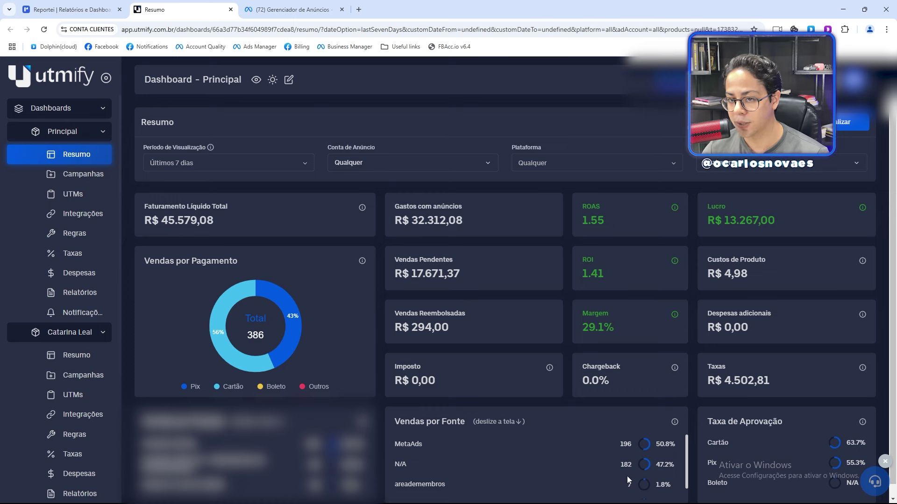
Step: Check the Principal dashboard's campaigns, and view its UTM report grouped by utm_source for Últimos 7 dias
left_click(73, 176)
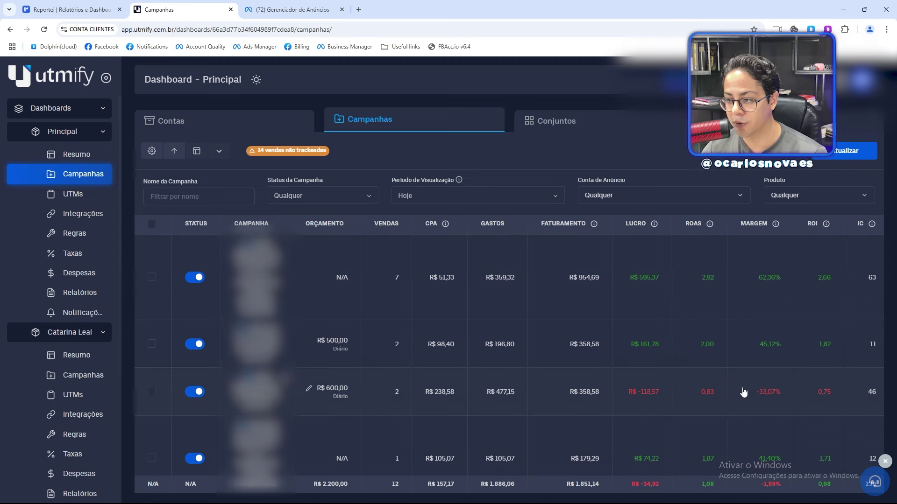
left_click(74, 196)
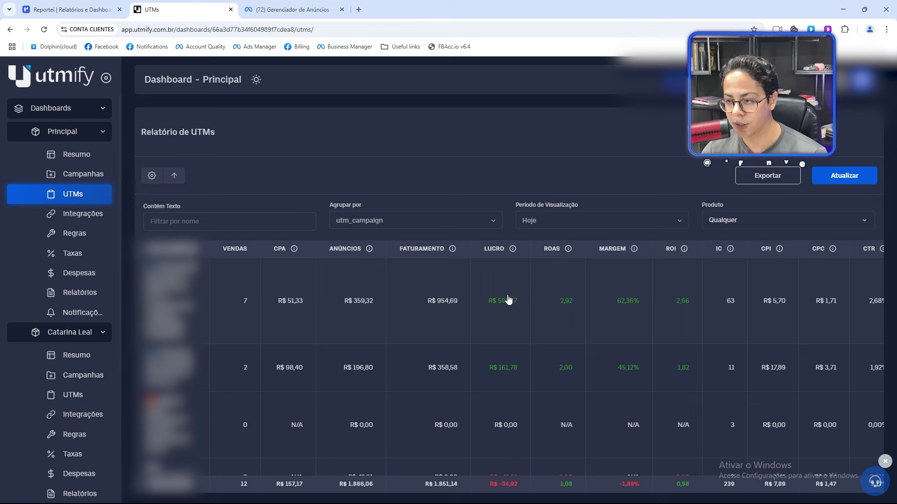
left_click(378, 223)
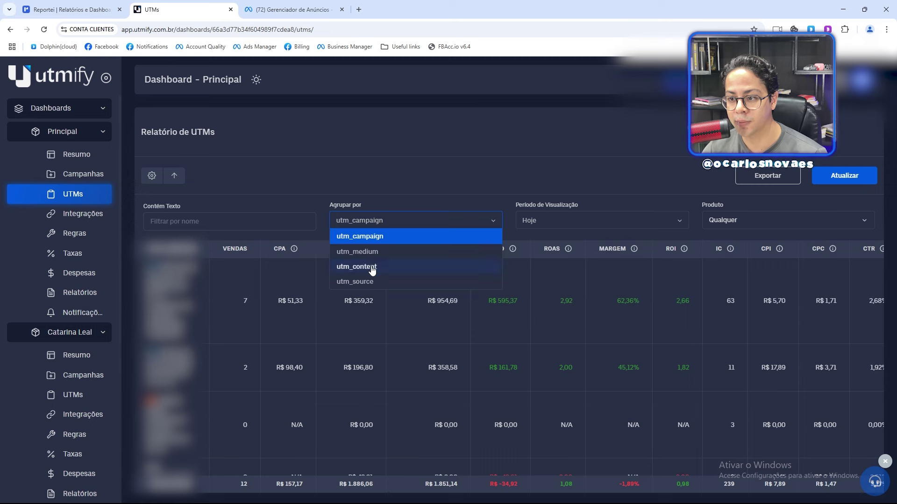
left_click(368, 282)
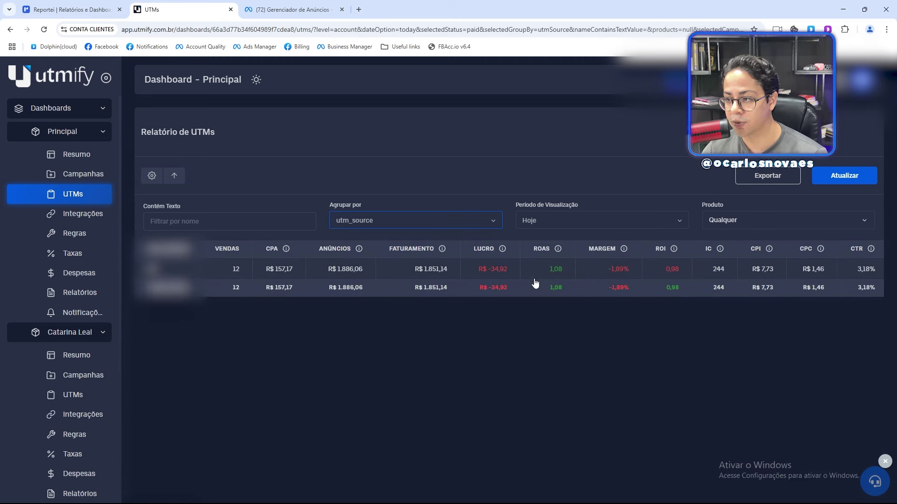
left_click(537, 226)
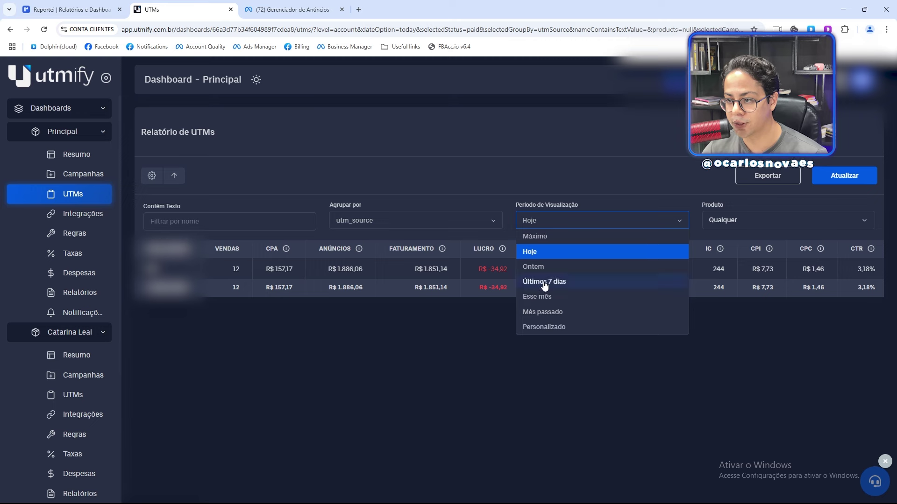
left_click(543, 282)
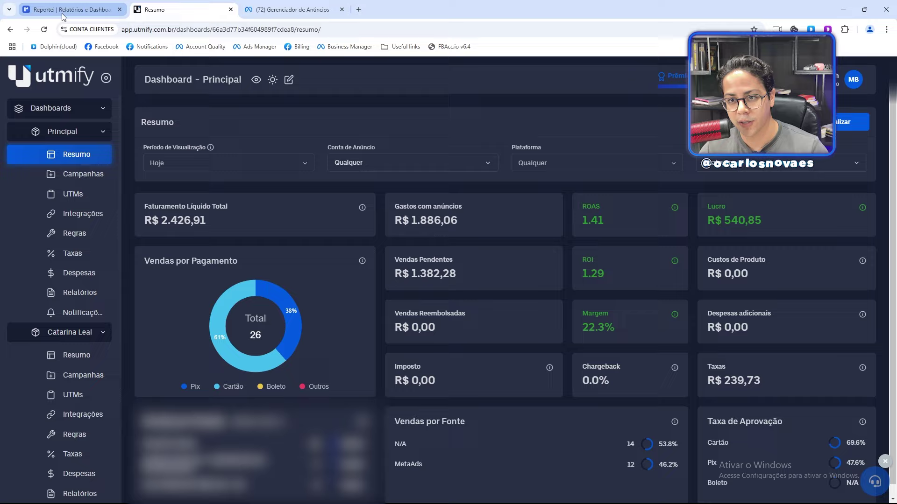
Step: Switch to the Reportei report for Ninho da Moda and review its Meta Ads summary metrics and Campanhas em destaque table
left_click(68, 11)
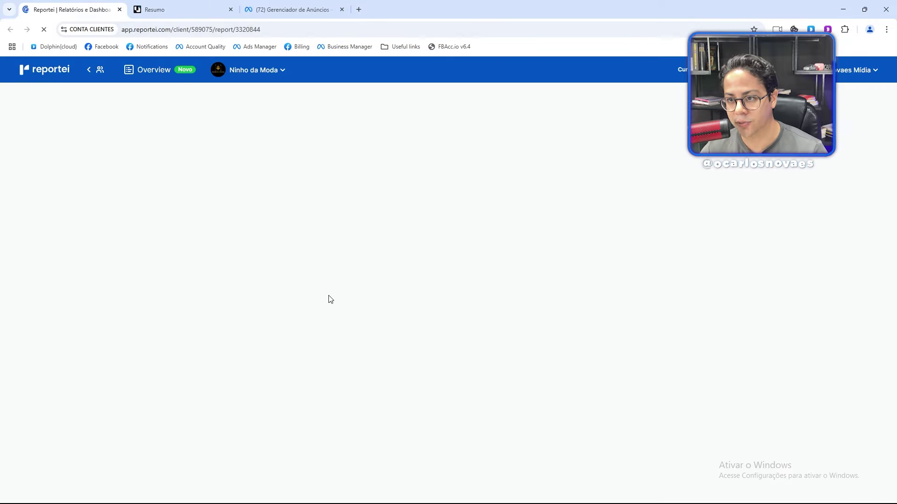
scroll(351, 294, "down", 1)
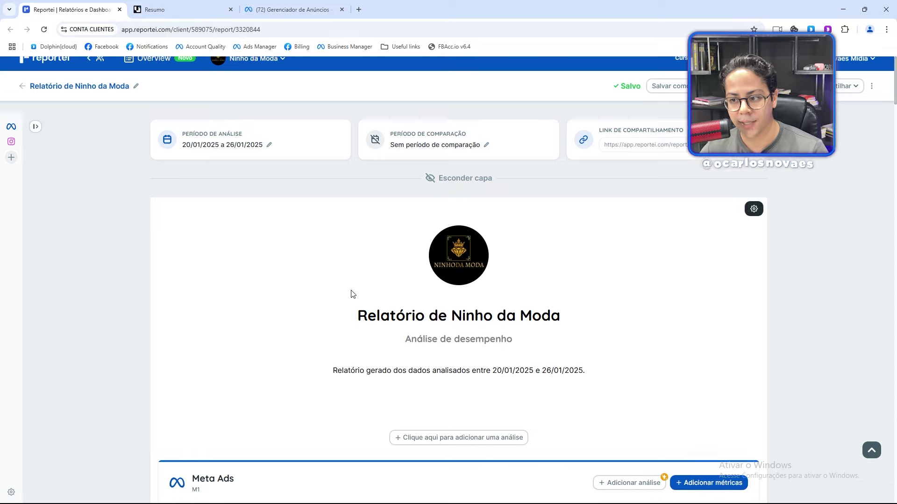
scroll(351, 294, "down", 5)
scroll(351, 292, "up", 4)
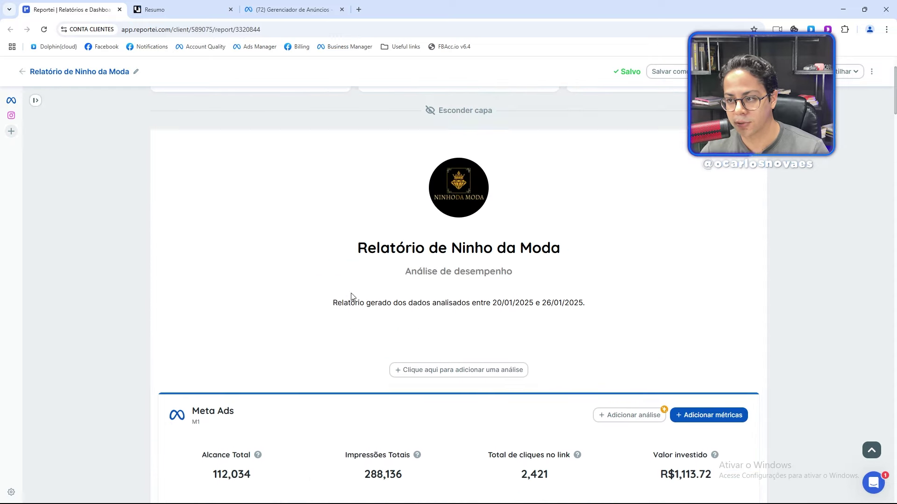
scroll(326, 226, "down", 5)
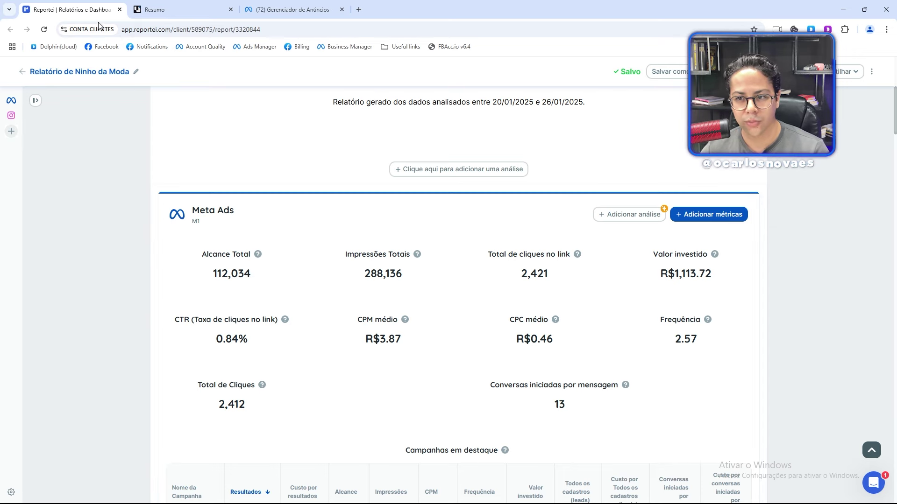
scroll(355, 285, "down", 2)
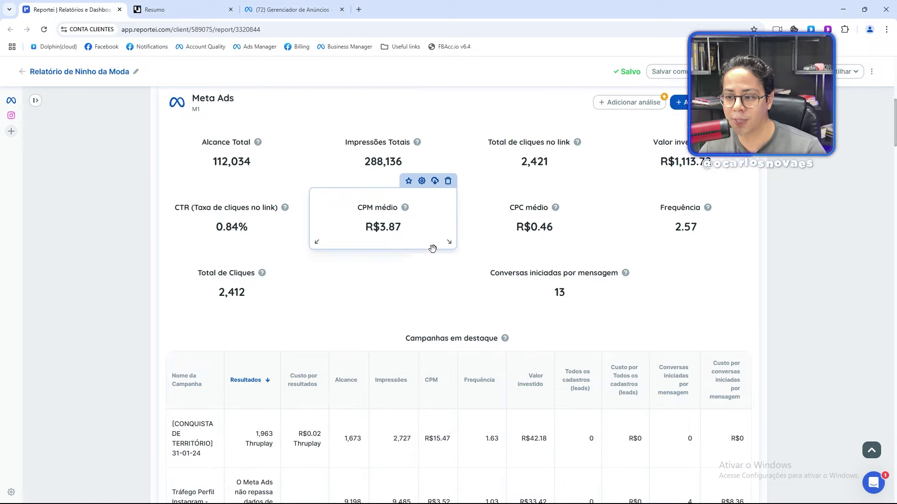
scroll(333, 302, "down", 1)
scroll(327, 302, "down", 3)
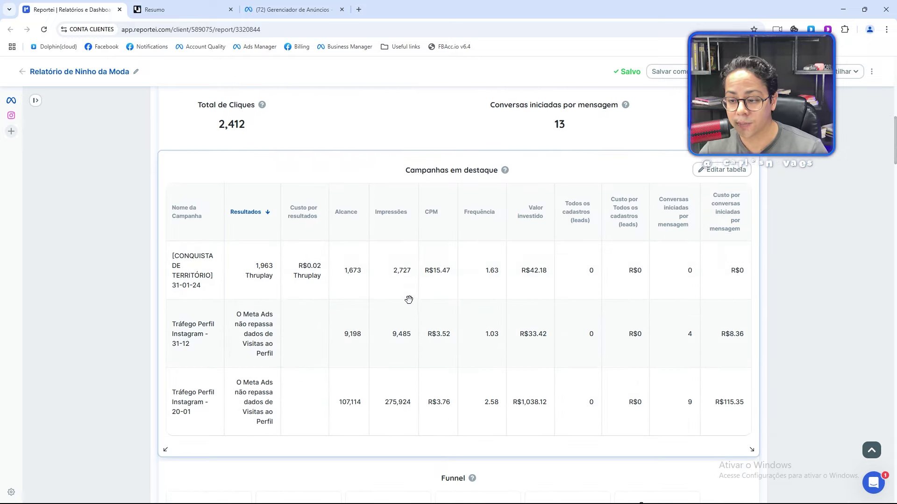
Step: Examine the Meta Ads funnel, conversions by type, audience charts, and the featured ad set and ad tables
scroll(409, 299, "down", 6)
scroll(406, 310, "down", 6)
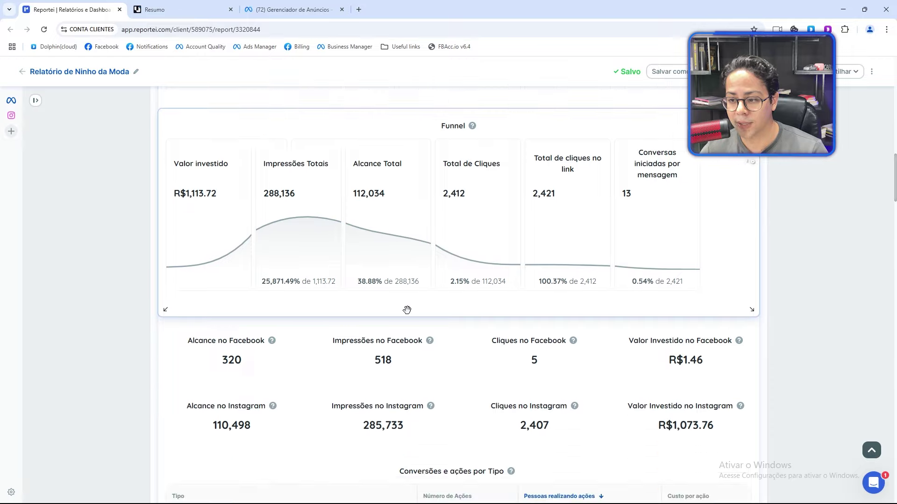
scroll(407, 311, "down", 12)
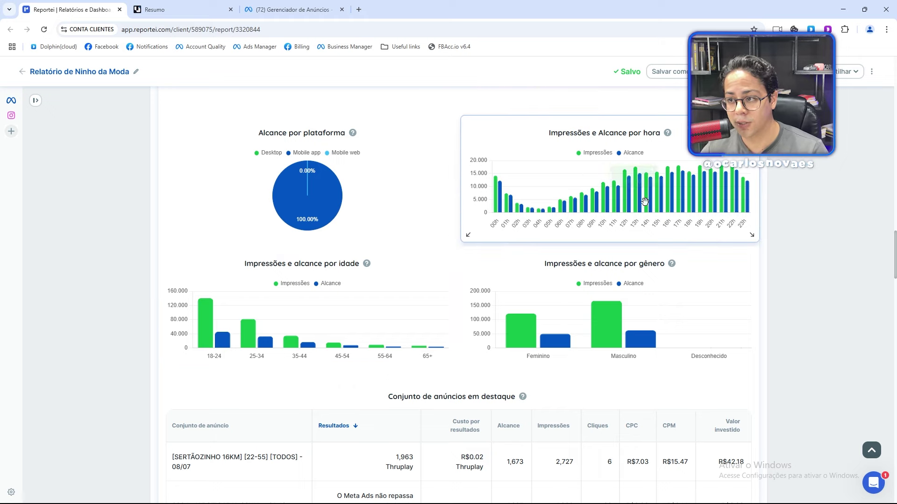
scroll(439, 335, "down", 3)
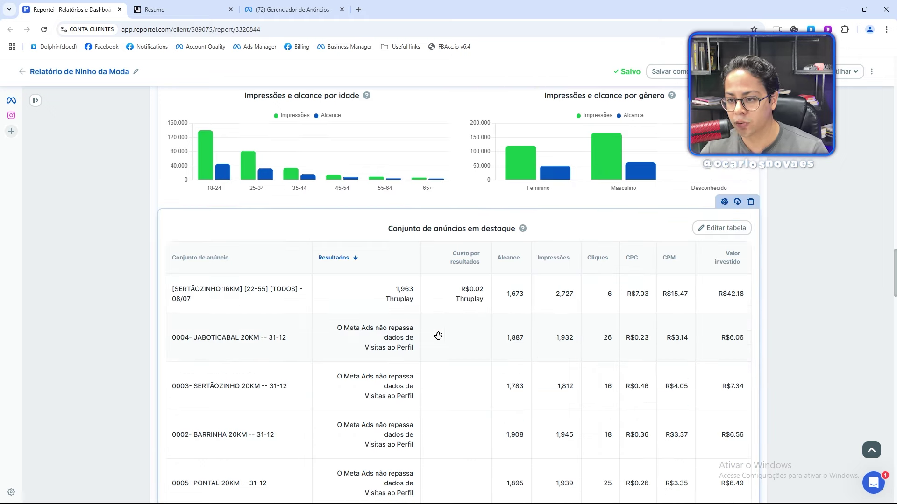
scroll(268, 323, "down", 10)
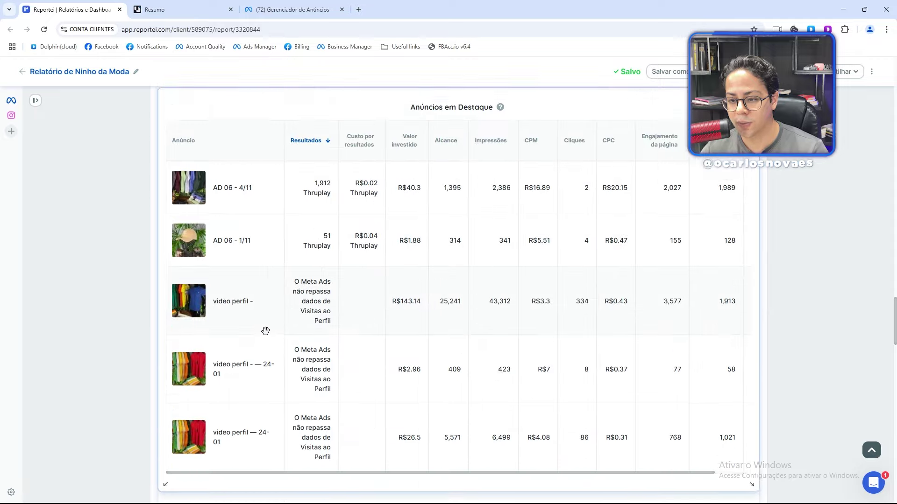
Step: Look over the report's Instagram Business section, including follower growth and reach, and return to the Meta Ads conversions table
scroll(467, 341, "down", 3)
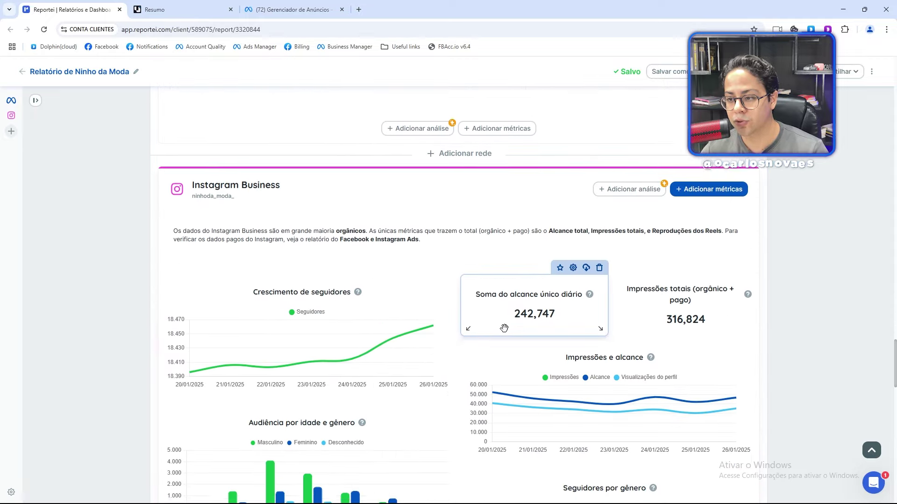
scroll(502, 329, "down", 5)
scroll(488, 332, "up", 5)
scroll(485, 333, "up", 20)
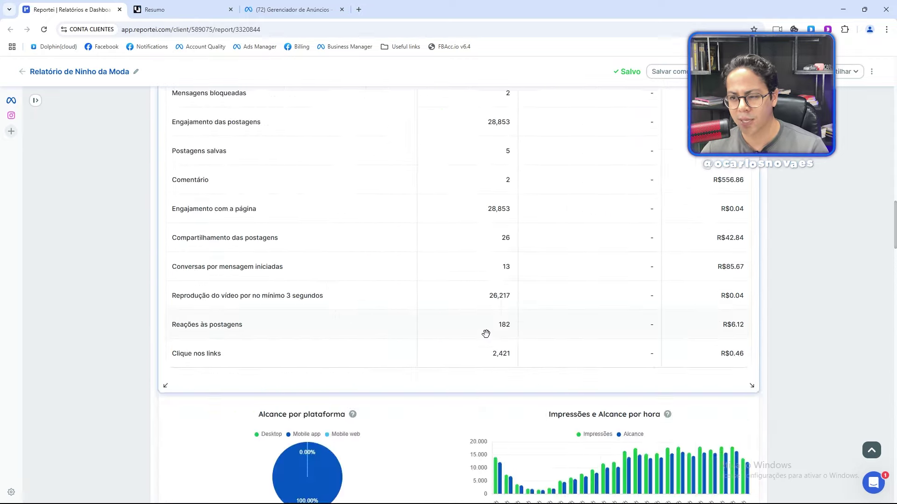